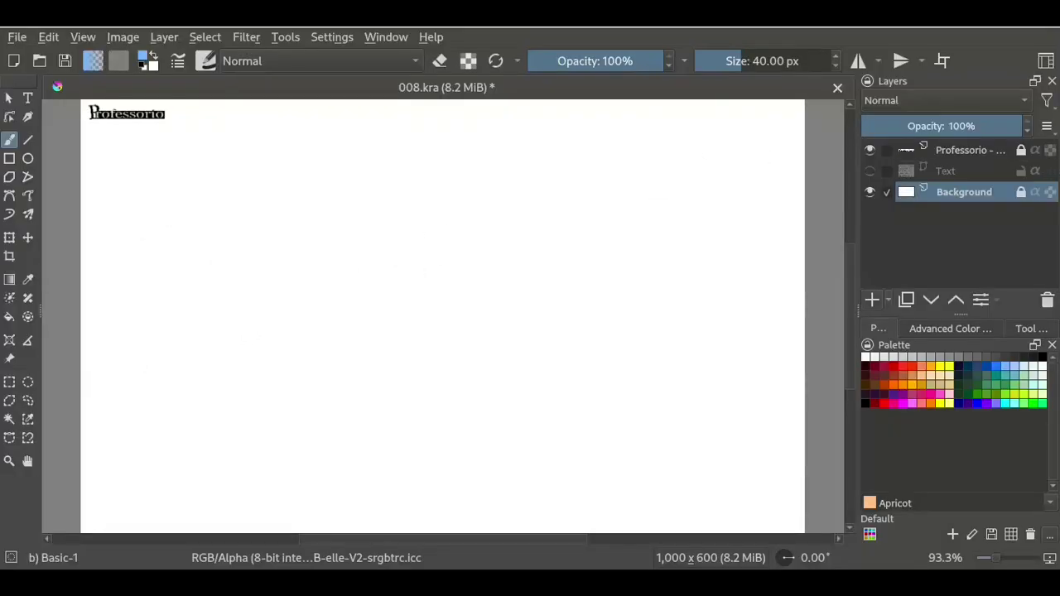
With the Basic-5 Size brush on a new layer, sketch the stick figure's legs and box, then add Paint Layer 2
{"action": "left_click", "coordinate": [206, 61]}
{"action": "left_click", "coordinate": [428, 294]}
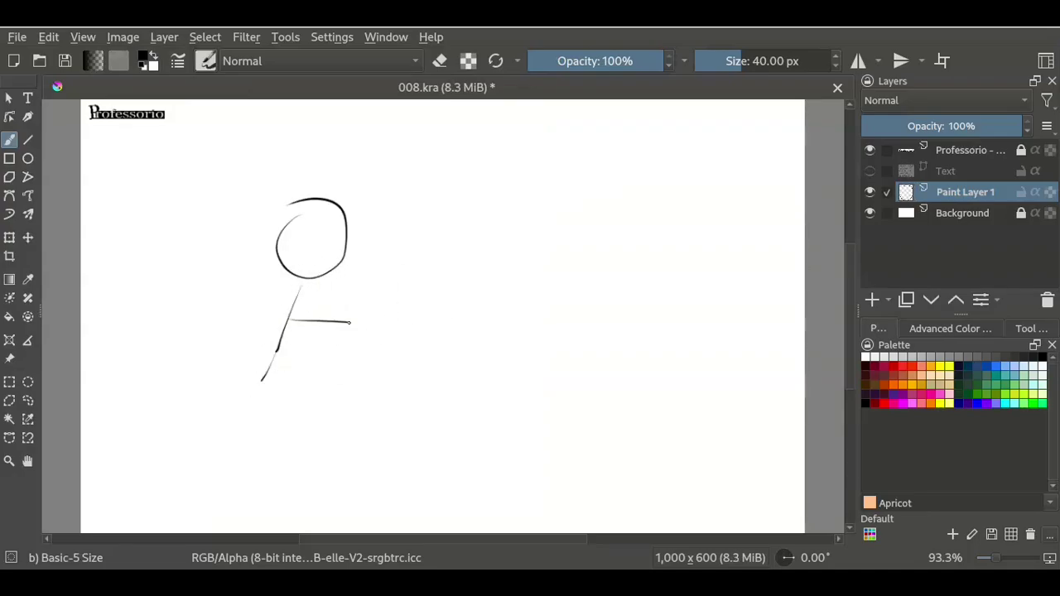
{"action": "left_click_drag", "start_coordinate": [174, 404], "coordinate": [149, 427]}
{"action": "left_click_drag", "start_coordinate": [258, 382], "coordinate": [407, 445]}
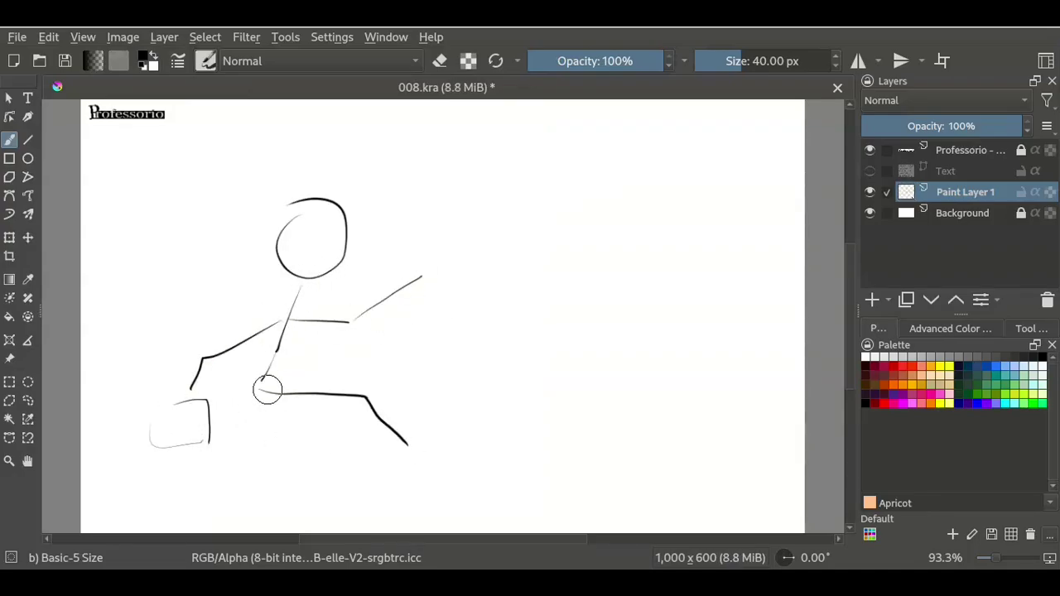
{"action": "left_click_drag", "start_coordinate": [329, 414], "coordinate": [364, 474]}
{"action": "left_click_drag", "start_coordinate": [263, 385], "coordinate": [259, 449]}
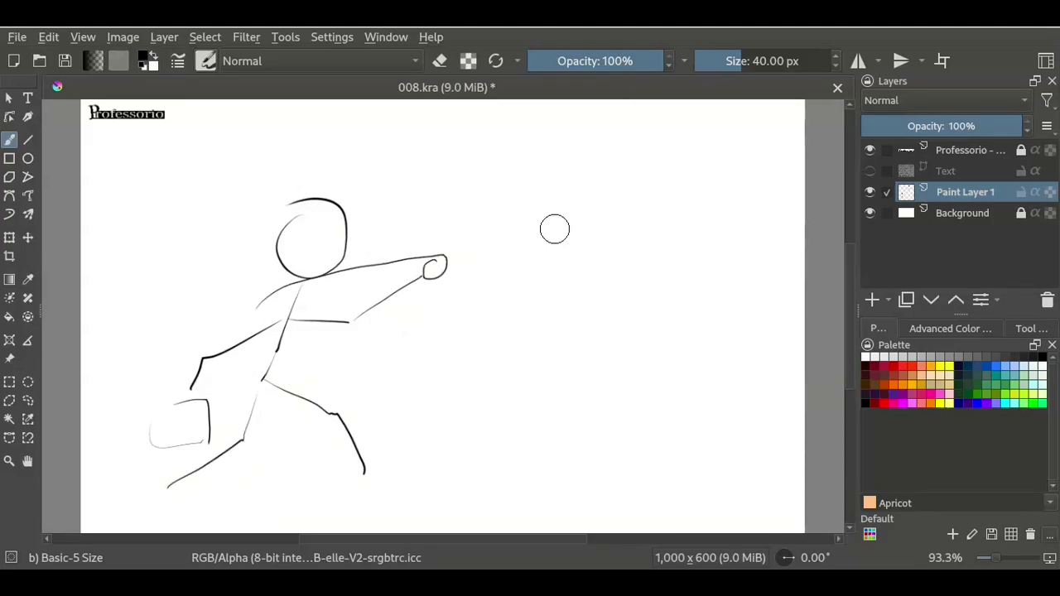
{"action": "key", "text": "Insert"}
{"action": "scroll", "coordinate": [296, 276], "scroll_direction": "up", "scroll_amount": 2}
Lower Paint Layer 1 to 57% opacity and return to Paint Layer 2
{"action": "scroll", "coordinate": [499, 232], "scroll_direction": "up", "scroll_amount": 2}
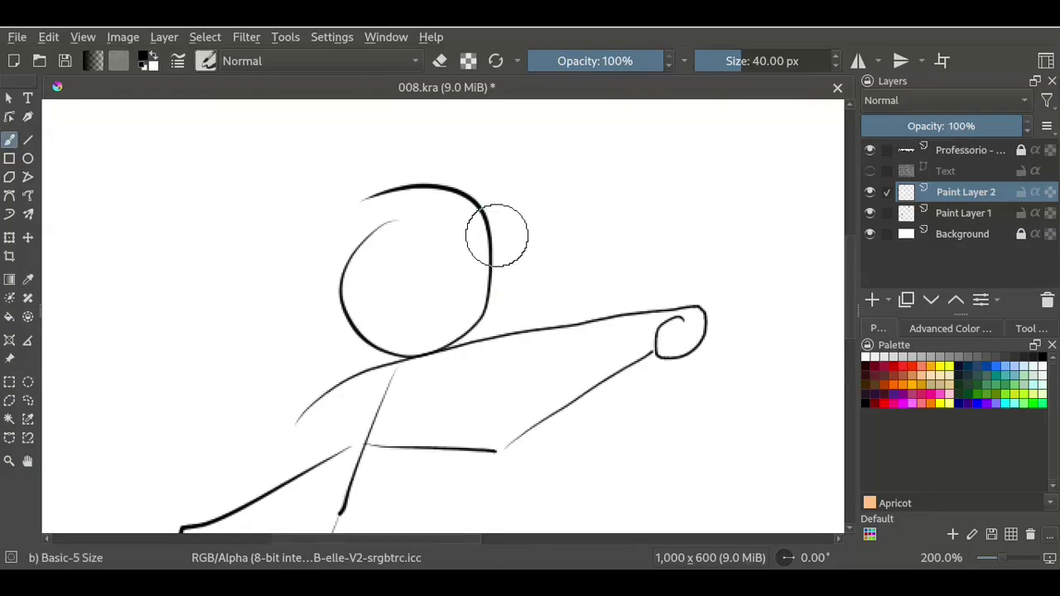
{"action": "key", "text": "Page_Down"}
{"action": "key", "text": "Page_Up"}
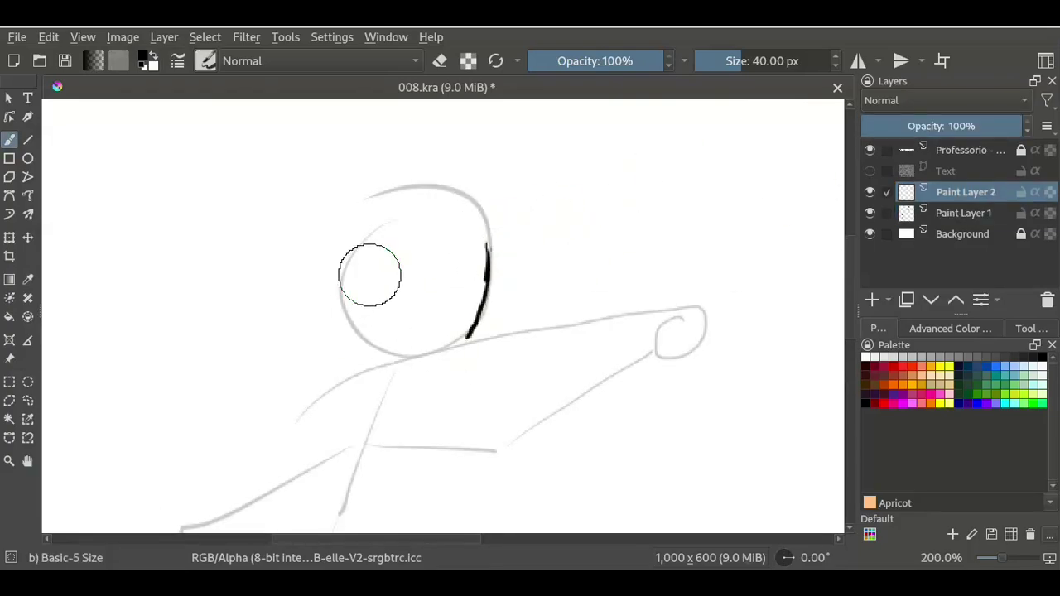
Sketch the head's hair, ear, jawline and chin, plus the shoulder joint and neck
{"action": "mouse_move", "coordinate": [365, 236]}
{"action": "left_mouse_down"}
{"action": "mouse_move", "coordinate": [476, 240]}
{"action": "mouse_move", "coordinate": [352, 278]}
{"action": "left_mouse_up"}
{"action": "left_click_drag", "start_coordinate": [385, 323], "coordinate": [468, 336]}
{"action": "left_click_drag", "start_coordinate": [500, 205], "coordinate": [488, 246]}
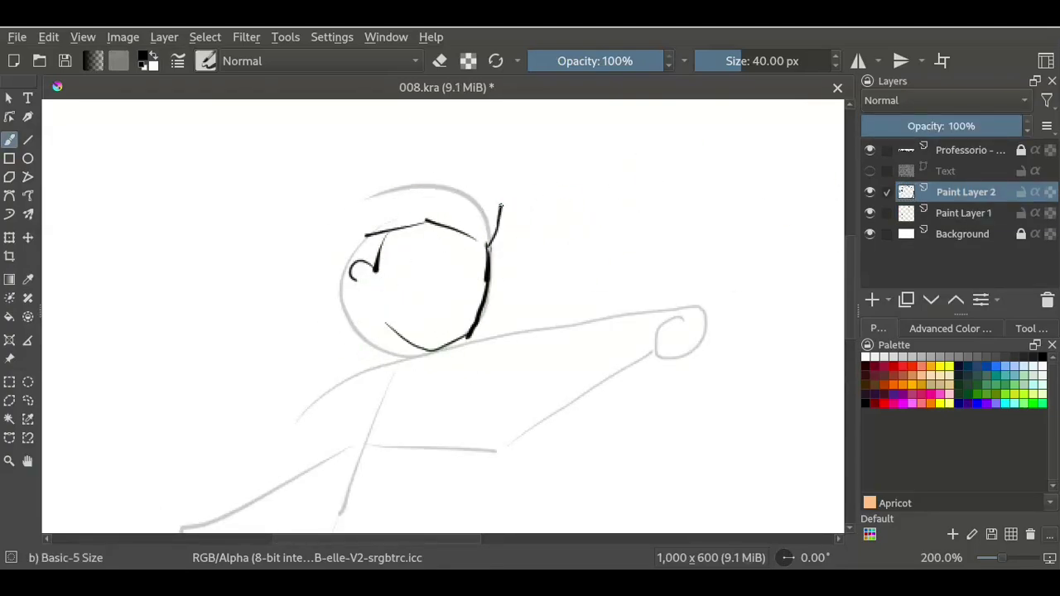
{"action": "left_click_drag", "start_coordinate": [354, 182], "coordinate": [501, 203]}
{"action": "left_click_drag", "start_coordinate": [339, 198], "coordinate": [321, 284]}
{"action": "left_click_drag", "start_coordinate": [346, 327], "coordinate": [344, 350]}
{"action": "key", "text": "minus"}
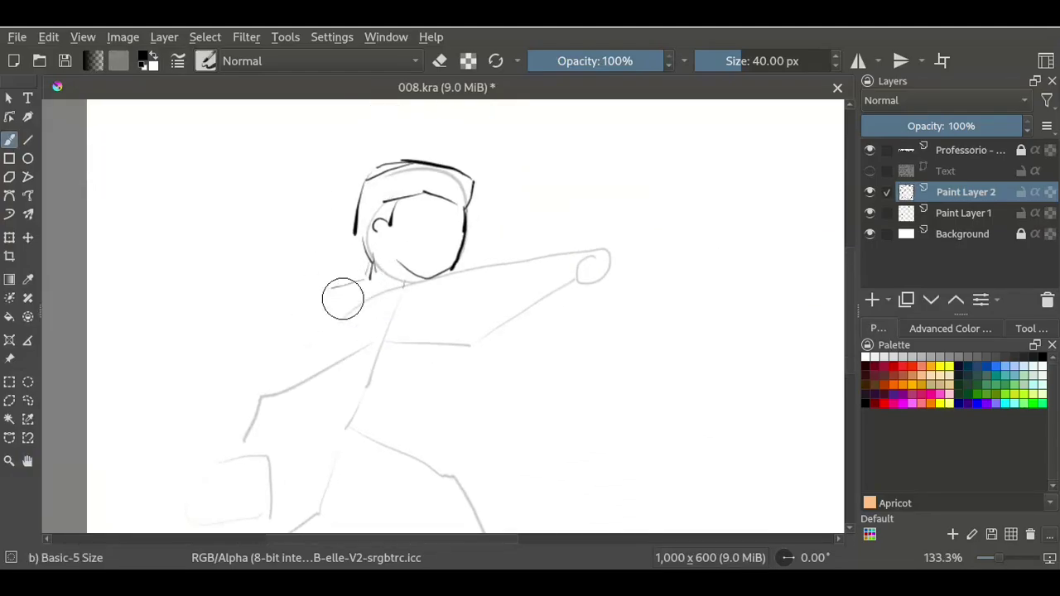
{"action": "left_click_drag", "start_coordinate": [338, 288], "coordinate": [301, 358]}
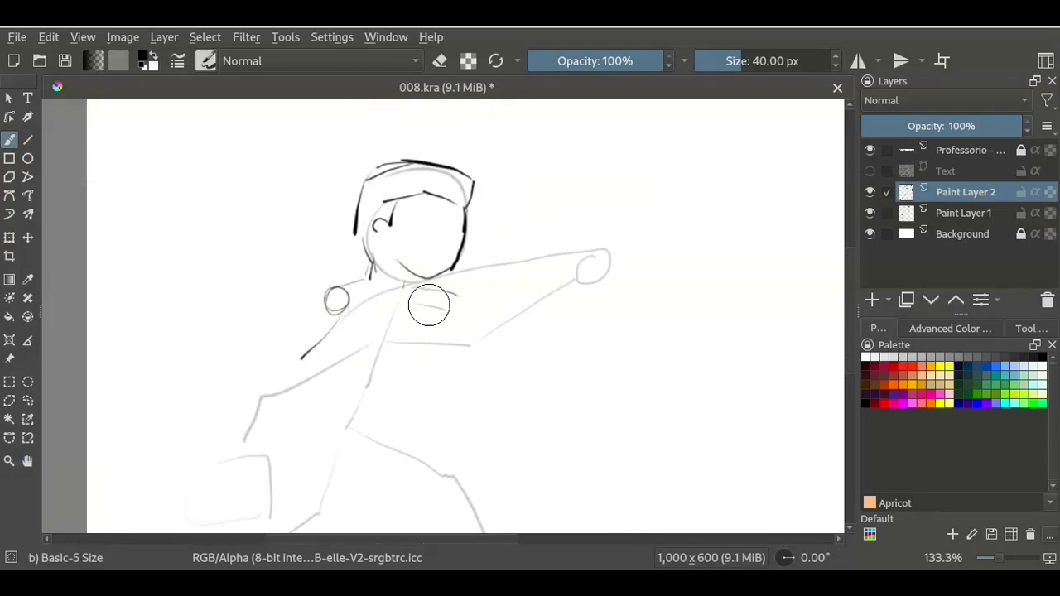
{"action": "left_click_drag", "start_coordinate": [462, 299], "coordinate": [411, 286]}
Sketch the front leg's thigh, shin and foot and the rear leg
{"action": "scroll", "coordinate": [295, 322], "scroll_direction": "down", "scroll_amount": 3}
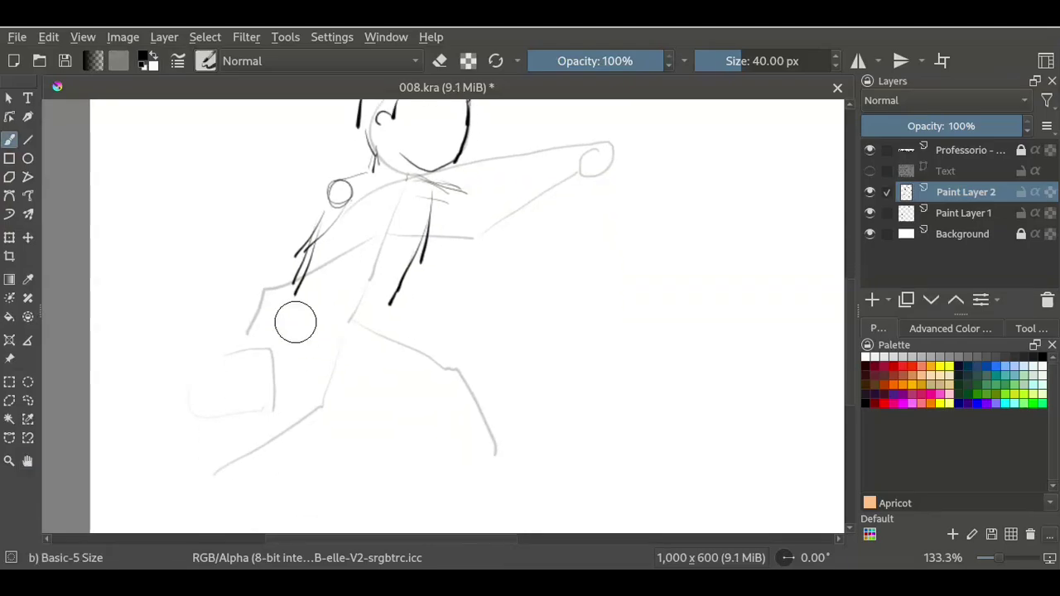
{"action": "left_click_drag", "start_coordinate": [364, 363], "coordinate": [429, 388]}
{"action": "left_click_drag", "start_coordinate": [477, 372], "coordinate": [476, 441]}
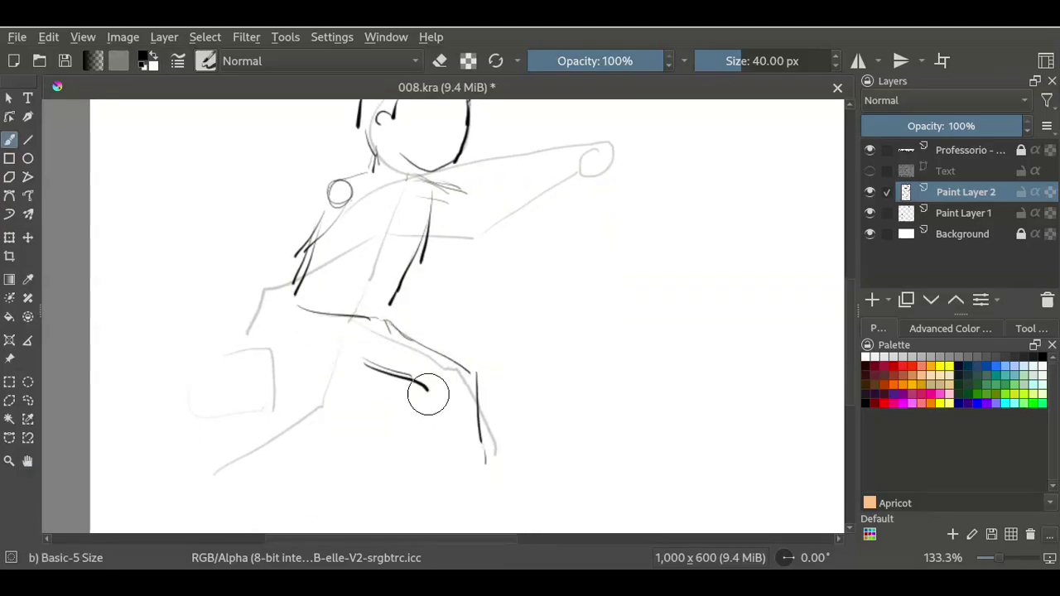
{"action": "left_click_drag", "start_coordinate": [429, 388], "coordinate": [450, 495]}
{"action": "scroll", "coordinate": [450, 495], "scroll_direction": "down", "scroll_amount": 2}
{"action": "left_click_drag", "start_coordinate": [454, 426], "coordinate": [517, 447]}
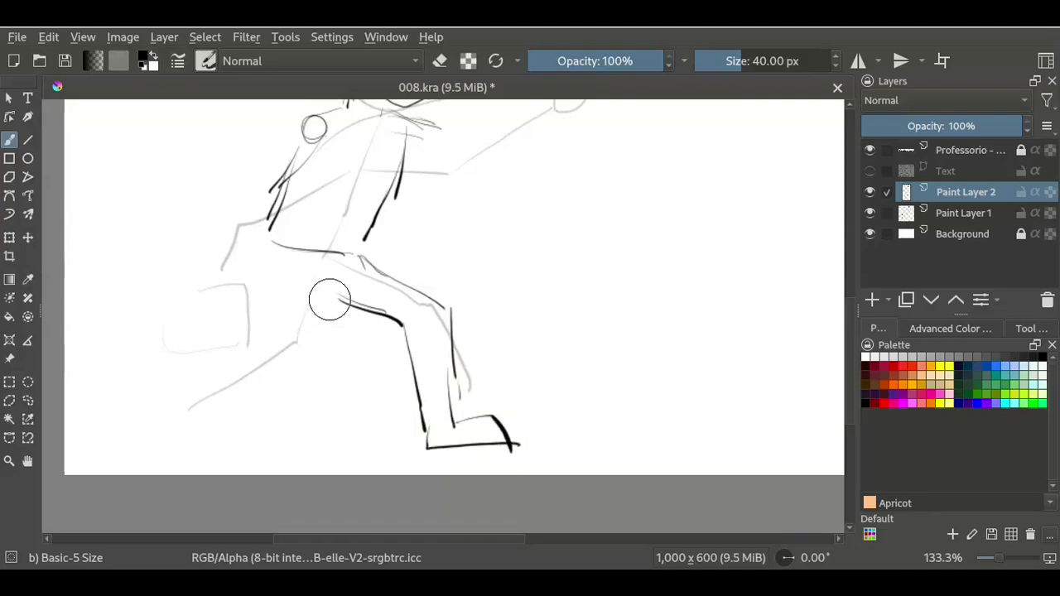
{"action": "left_click_drag", "start_coordinate": [236, 340], "coordinate": [214, 332]}
{"action": "left_click_drag", "start_coordinate": [254, 364], "coordinate": [267, 428]}
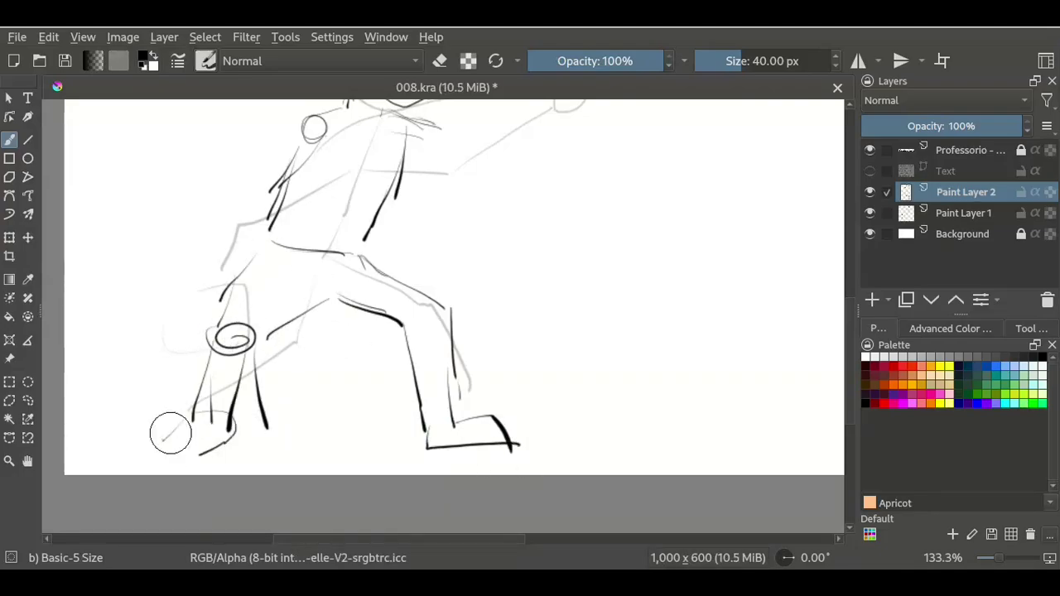
Sketch the lowered arm with fist, the bucket at lower left, and the outstretched arm
{"action": "scroll", "coordinate": [329, 216], "scroll_direction": "up", "scroll_amount": 2}
{"action": "left_click_drag", "start_coordinate": [253, 260], "coordinate": [139, 389]}
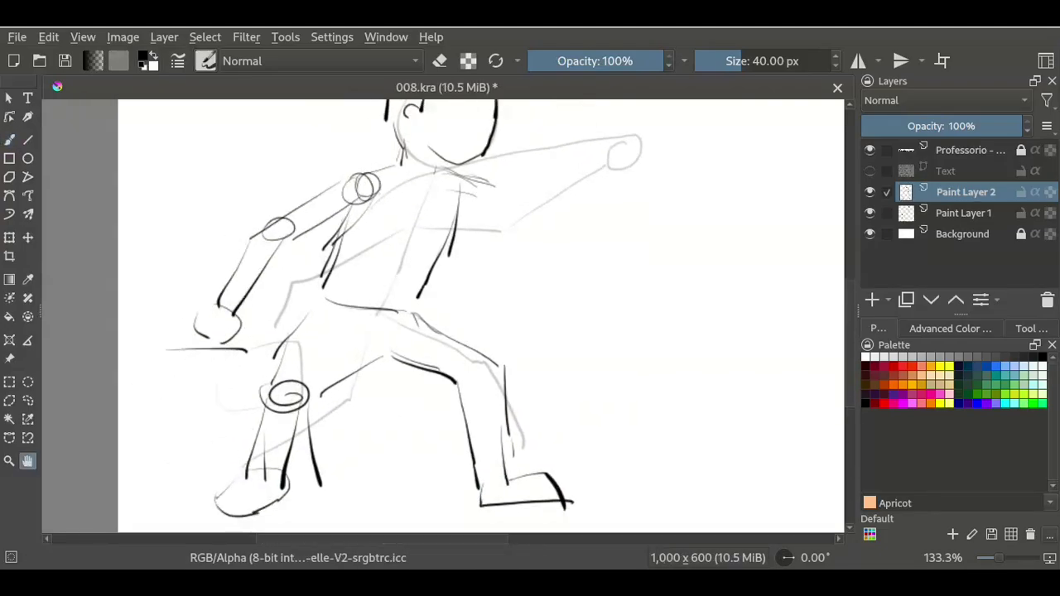
{"action": "scroll", "coordinate": [249, 314], "scroll_direction": "down", "scroll_amount": 3}
{"action": "mouse_move", "coordinate": [282, 281]}
{"action": "left_mouse_down"}
{"action": "mouse_move", "coordinate": [376, 269]}
{"action": "mouse_move", "coordinate": [410, 410]}
{"action": "left_mouse_up"}
{"action": "scroll", "coordinate": [521, 298], "scroll_direction": "down", "scroll_amount": 1}
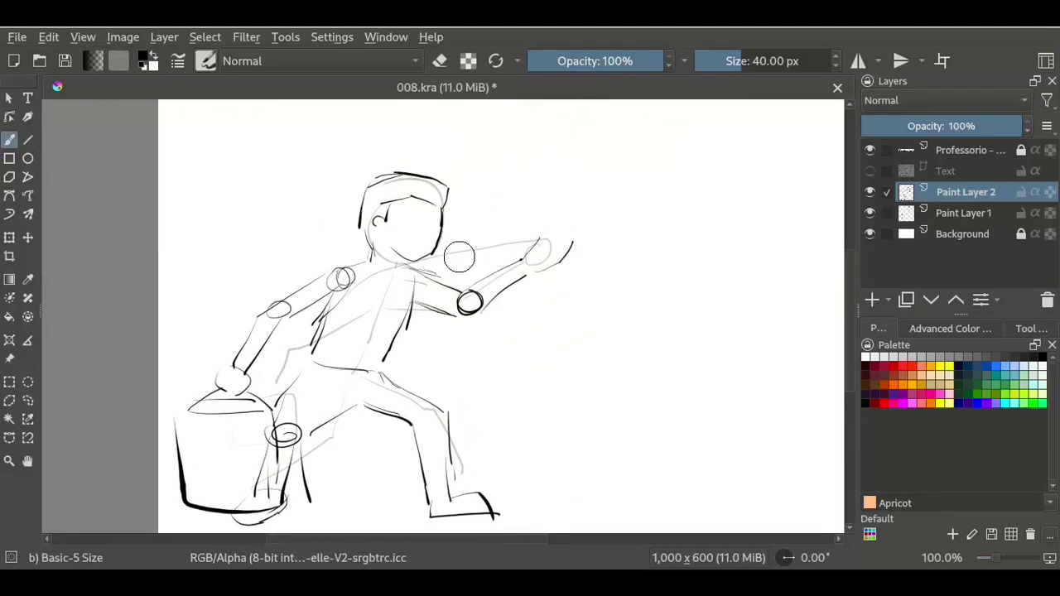
{"action": "mouse_move", "coordinate": [563, 250]}
{"action": "left_mouse_down"}
{"action": "mouse_move", "coordinate": [421, 267]}
{"action": "mouse_move", "coordinate": [576, 233]}
{"action": "left_mouse_up"}
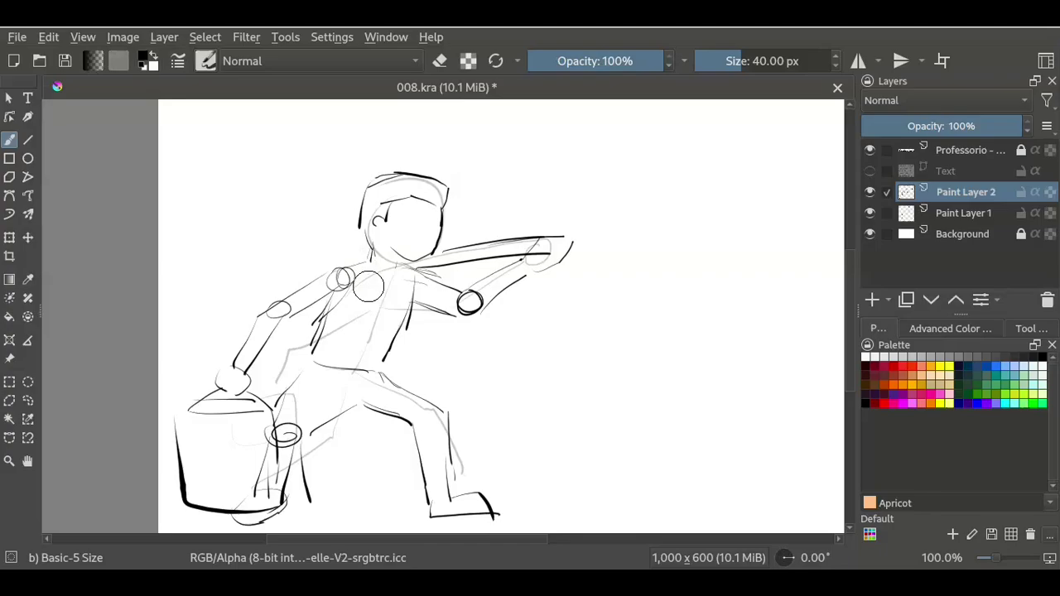
Darken the chest, chin, brow and forearm strokes, then merge both layers with Ctrl+E
{"action": "key", "text": "plus"}
{"action": "left_click_drag", "start_coordinate": [413, 327], "coordinate": [429, 248]}
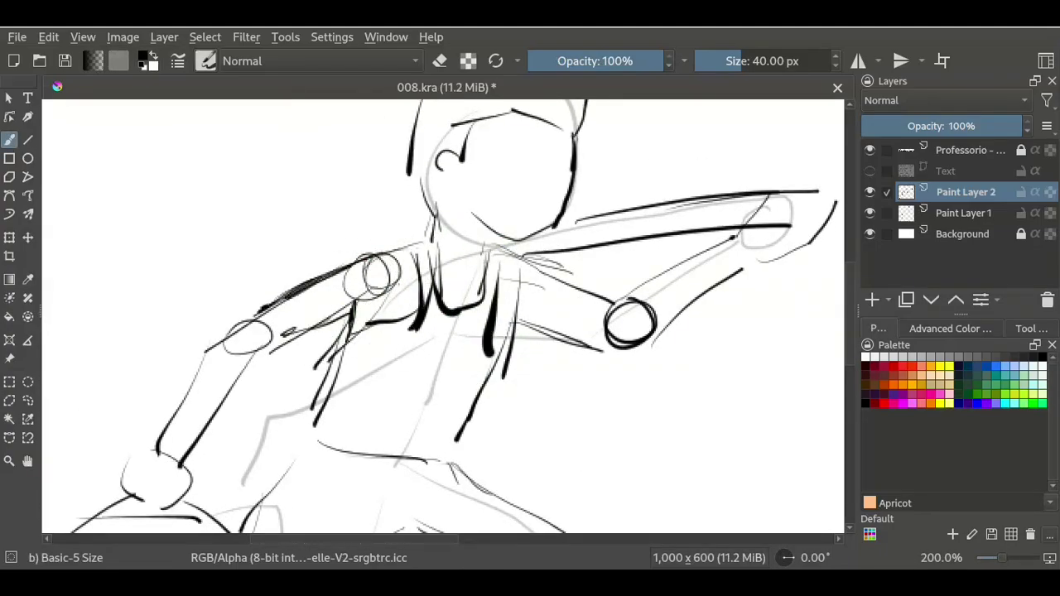
{"action": "mouse_move", "coordinate": [418, 240]}
{"action": "left_mouse_down"}
{"action": "mouse_move", "coordinate": [395, 294]}
{"action": "mouse_move", "coordinate": [517, 310]}
{"action": "left_mouse_up"}
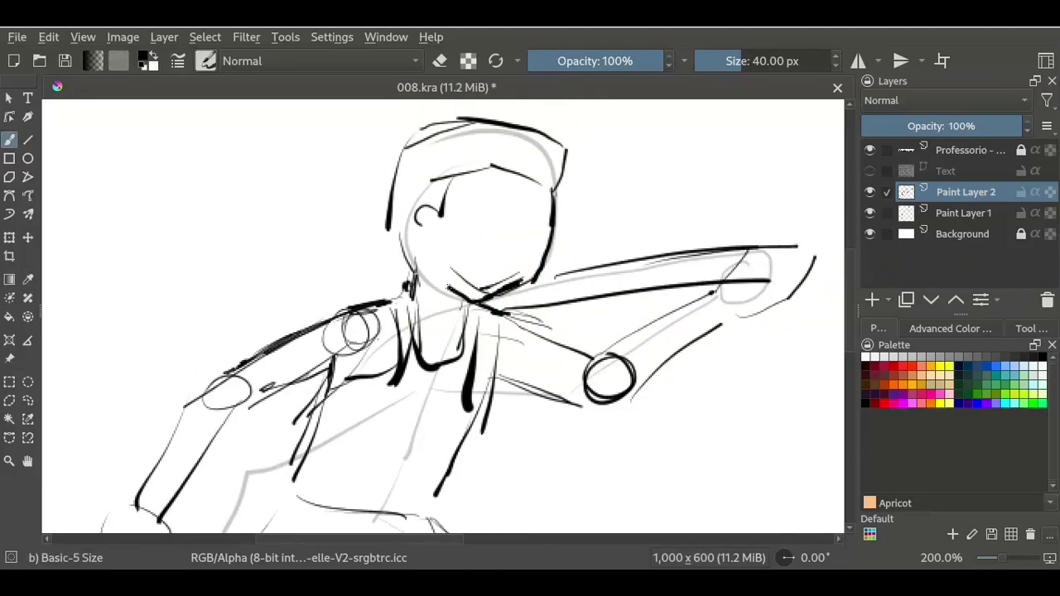
{"action": "mouse_move", "coordinate": [451, 175]}
{"action": "left_mouse_down"}
{"action": "mouse_move", "coordinate": [542, 187]}
{"action": "mouse_move", "coordinate": [445, 206]}
{"action": "left_mouse_up"}
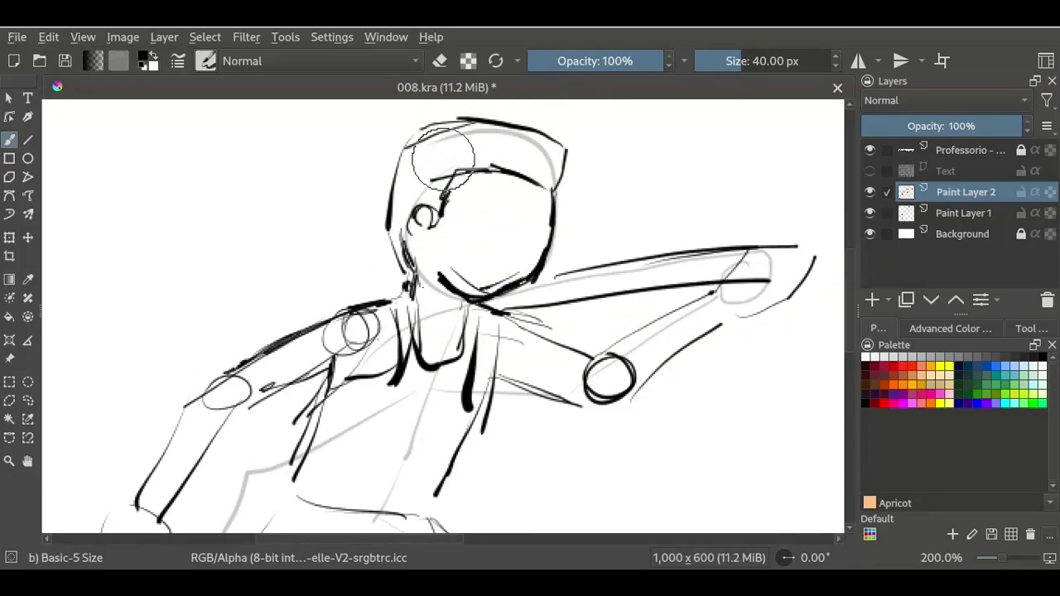
{"action": "left_click_drag", "start_coordinate": [559, 213], "coordinate": [379, 190]}
{"action": "mouse_move", "coordinate": [546, 292]}
{"action": "left_mouse_down"}
{"action": "mouse_move", "coordinate": [488, 335]}
{"action": "mouse_move", "coordinate": [599, 246]}
{"action": "left_mouse_up"}
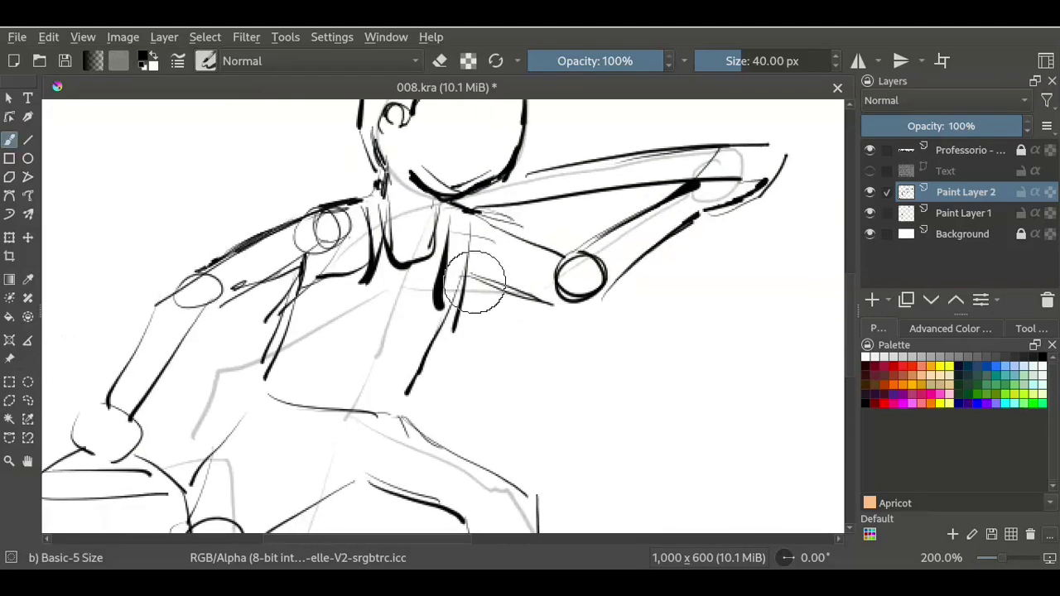
{"action": "key", "text": "ctrl+e"}
{"action": "key", "text": "F2"}
Name the merged layer 'rough', fade it to 13% opacity, and add an inking layer above
{"action": "type", "text": "rough"}
{"action": "key", "text": "Return"}
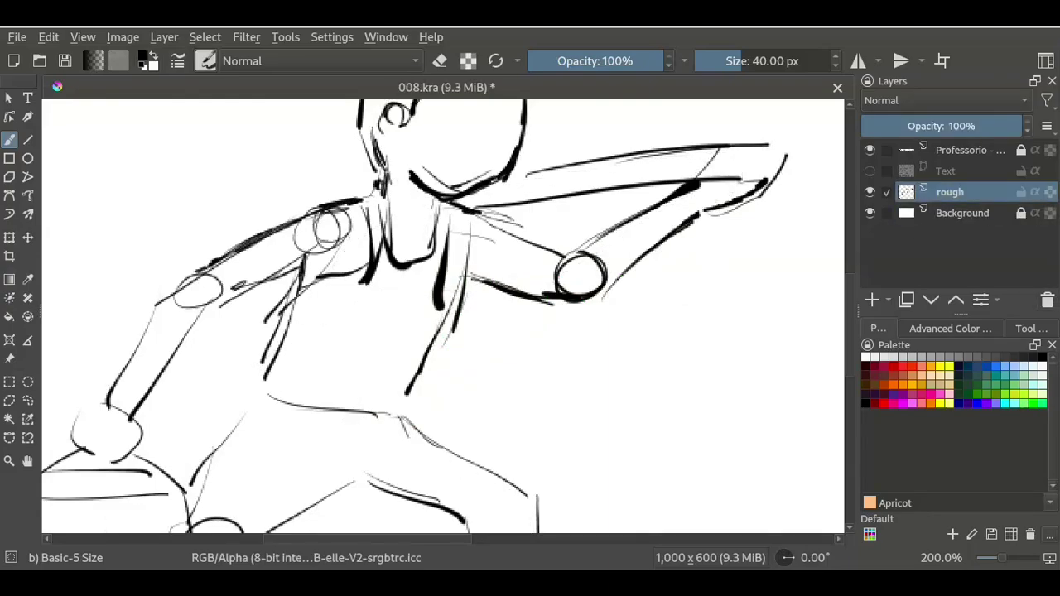
{"action": "left_click", "coordinate": [871, 300]}
{"action": "left_click", "coordinate": [949, 213]}
{"action": "left_click_drag", "start_coordinate": [941, 126], "coordinate": [881, 126]}
{"action": "left_click", "coordinate": [963, 191]}
{"action": "scroll", "coordinate": [554, 203], "scroll_direction": "up", "scroll_amount": 3}
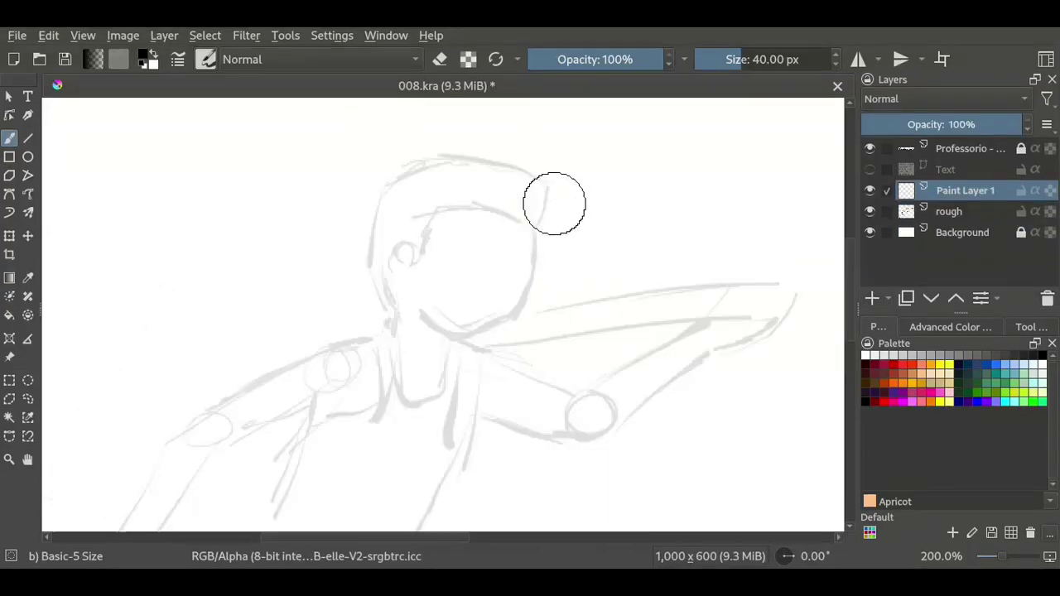
Ink the jaw curves on both sides and the two eye dots, undoing misplaced strokes
{"action": "left_click_drag", "start_coordinate": [419, 262], "coordinate": [414, 266]}
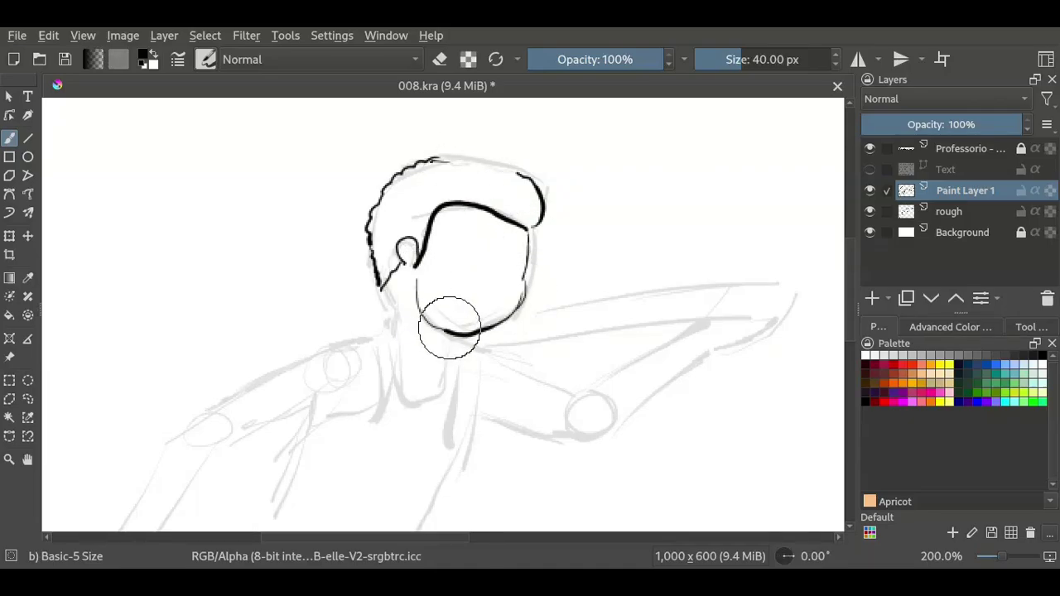
{"action": "key", "text": "ctrl+z"}
{"action": "left_click_drag", "start_coordinate": [424, 286], "coordinate": [466, 334]}
{"action": "left_click_drag", "start_coordinate": [524, 295], "coordinate": [509, 325]}
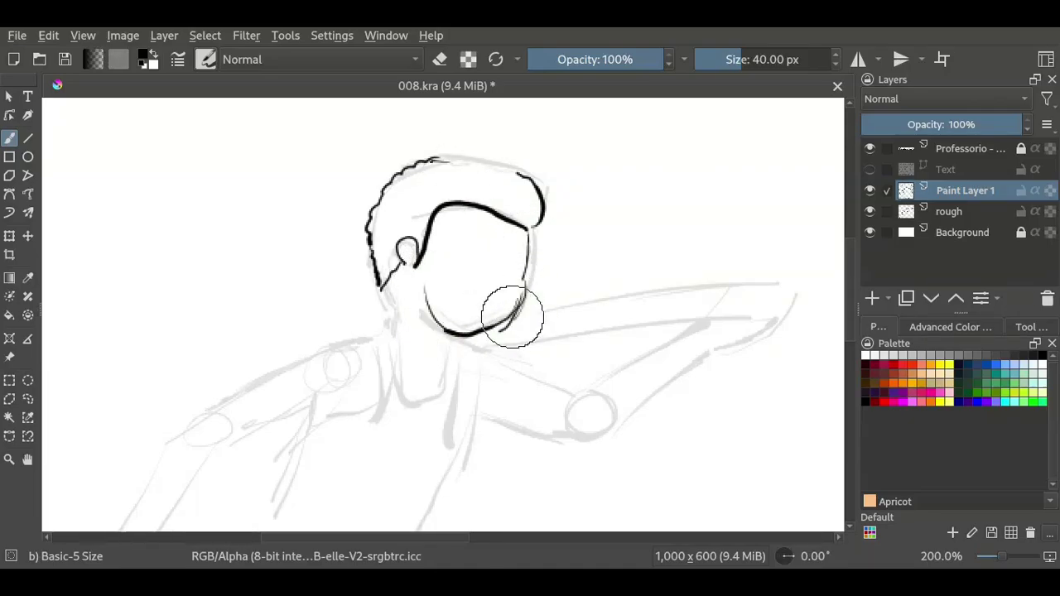
{"action": "scroll", "coordinate": [461, 336], "scroll_direction": "up", "scroll_amount": 3}
{"action": "key", "text": "e"}
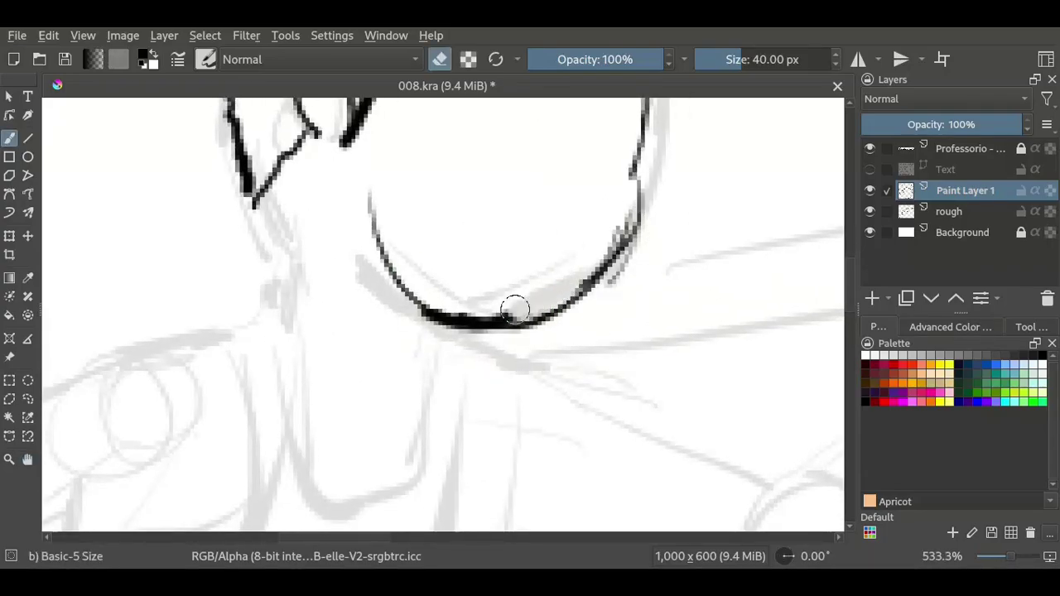
{"action": "scroll", "coordinate": [508, 239], "scroll_direction": "down", "scroll_amount": 2}
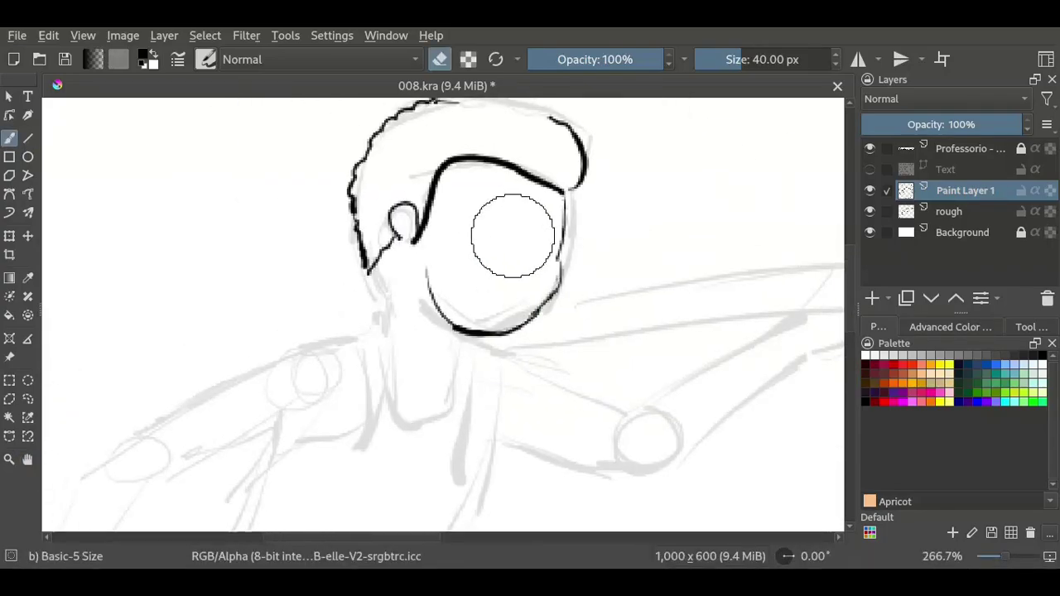
{"action": "key", "text": "e"}
{"action": "left_click", "coordinate": [533, 237]}
{"action": "left_click", "coordinate": [543, 237]}
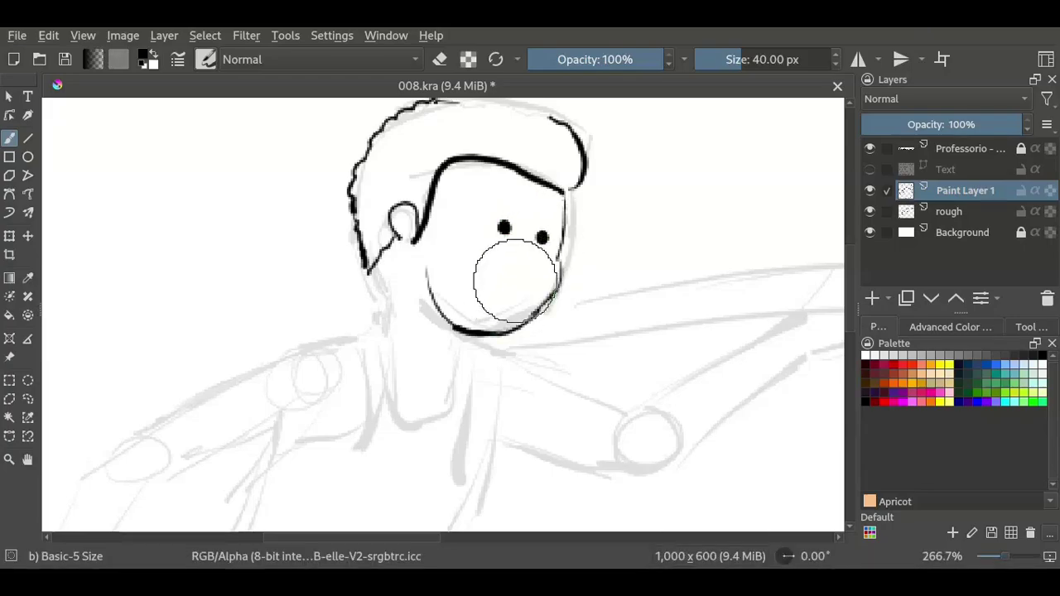
{"action": "left_click_drag", "start_coordinate": [419, 242], "coordinate": [421, 274]}
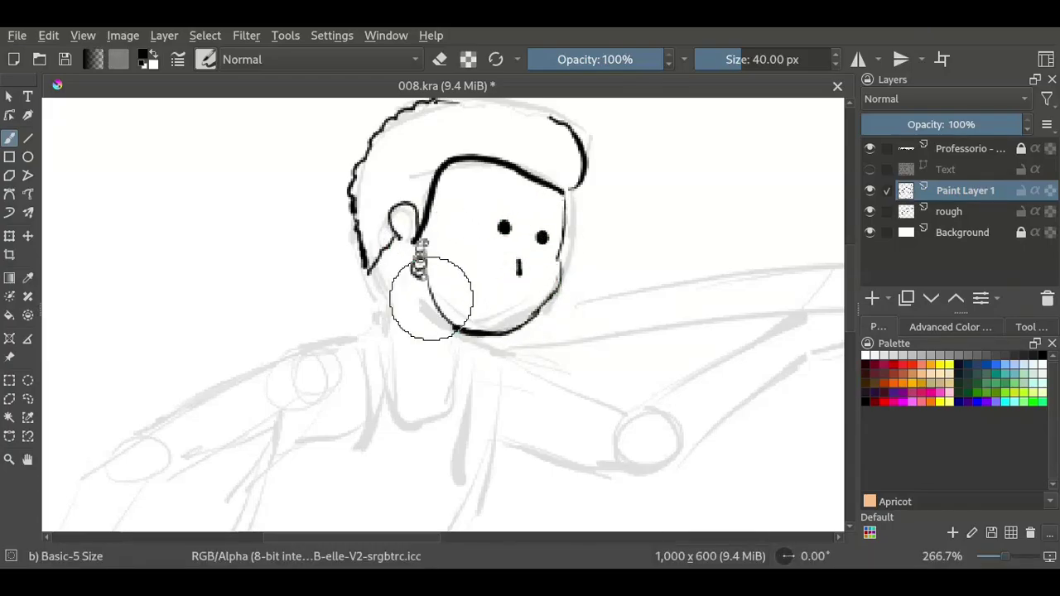
{"action": "key", "text": "ctrl+z"}
On a new beard layer, scribble short beard strokes along the chin, toggling the eraser
{"action": "left_click", "coordinate": [872, 298]}
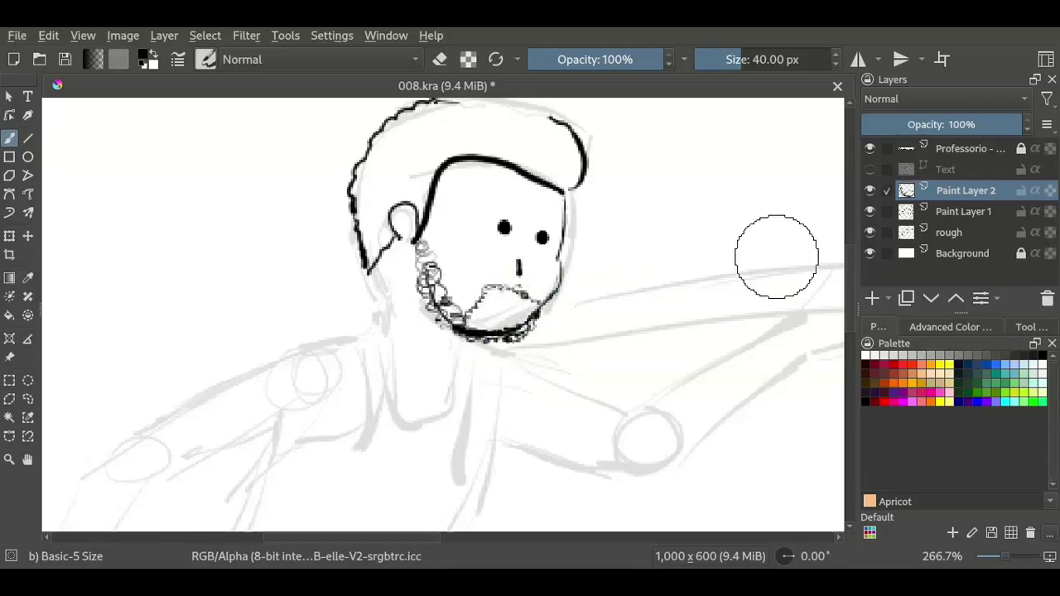
{"action": "key", "text": "Page_Down"}
{"action": "key", "text": "e"}
{"action": "key", "text": "e"}
{"action": "key", "text": "Page_Up"}
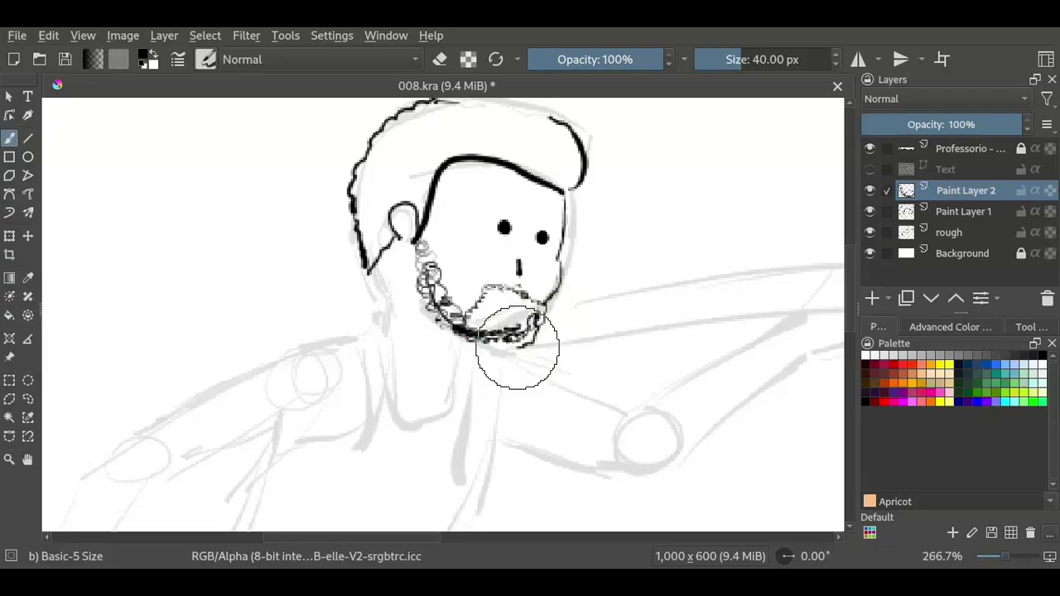
{"action": "left_click_drag", "start_coordinate": [516, 348], "coordinate": [529, 329]}
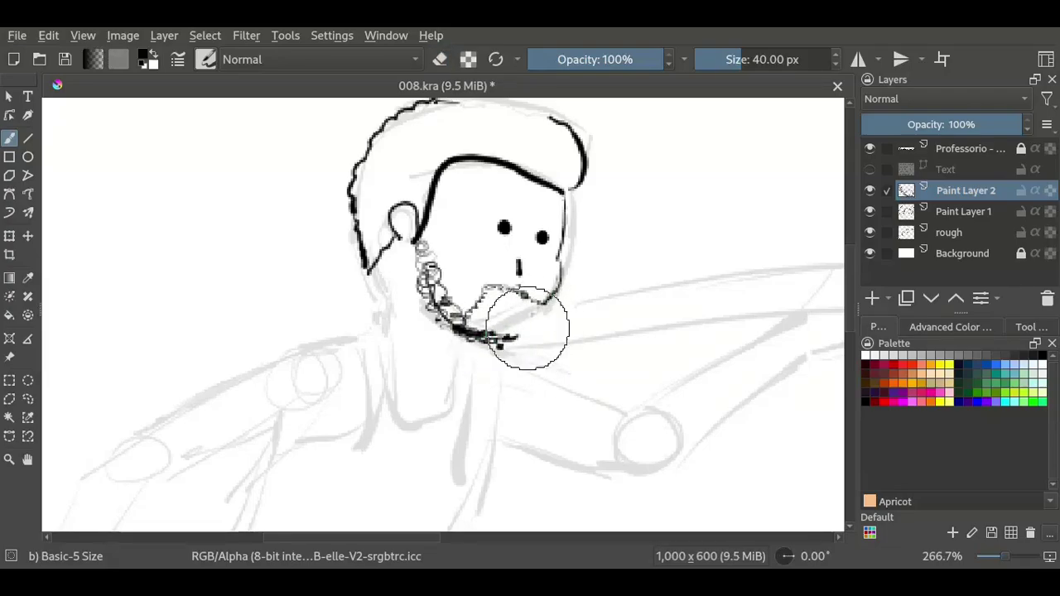
{"action": "key", "text": "e"}
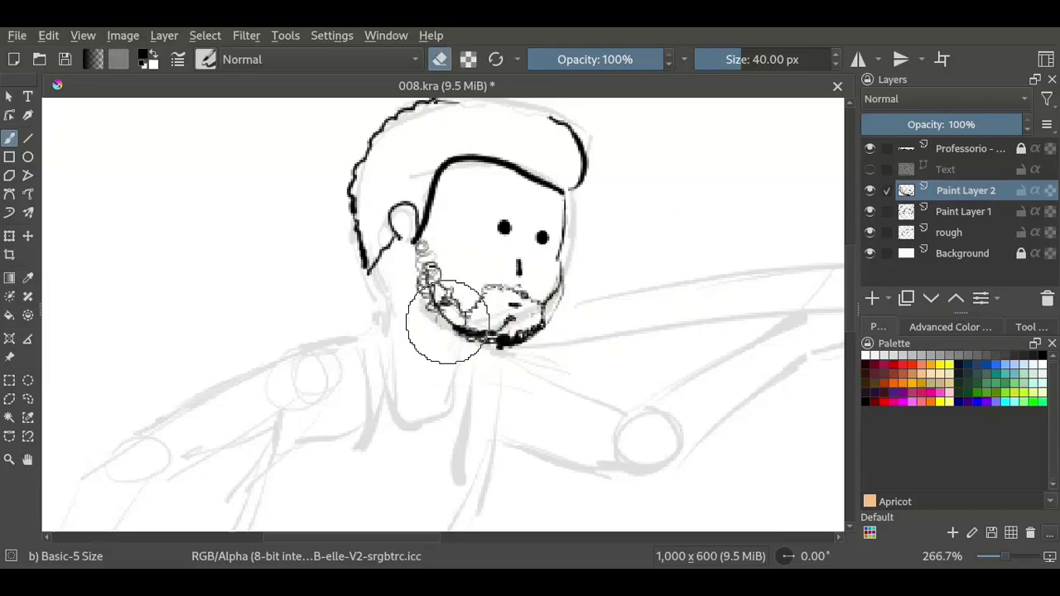
{"action": "key", "text": "Page_Down"}
{"action": "key", "text": "e"}
{"action": "key", "text": "plus"}
{"action": "key", "text": "plus"}
{"action": "key", "text": "Page_Up"}
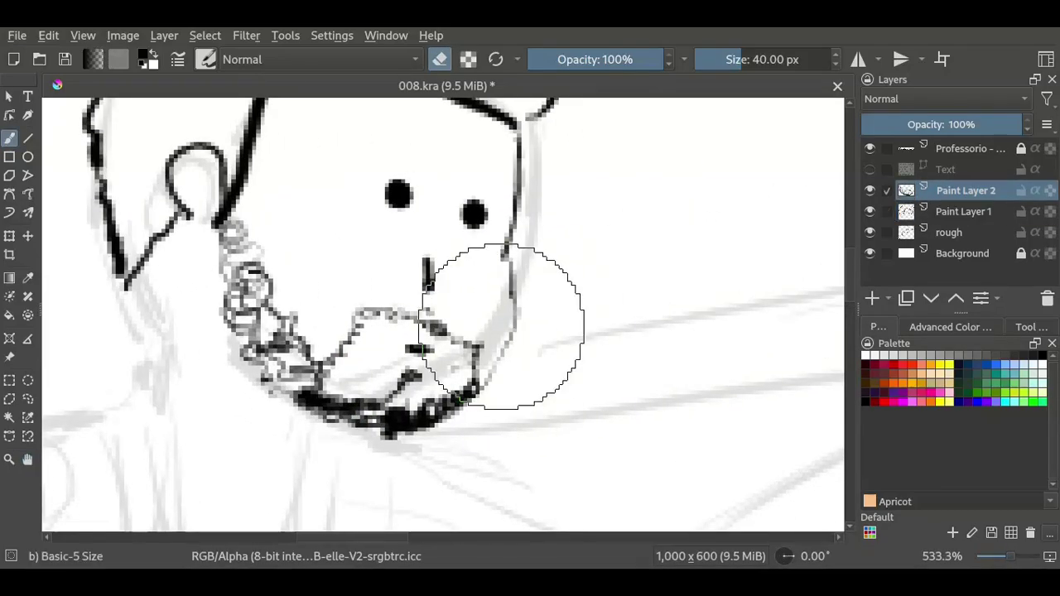
{"action": "key", "text": "e"}
{"action": "key", "text": "Page_Down"}
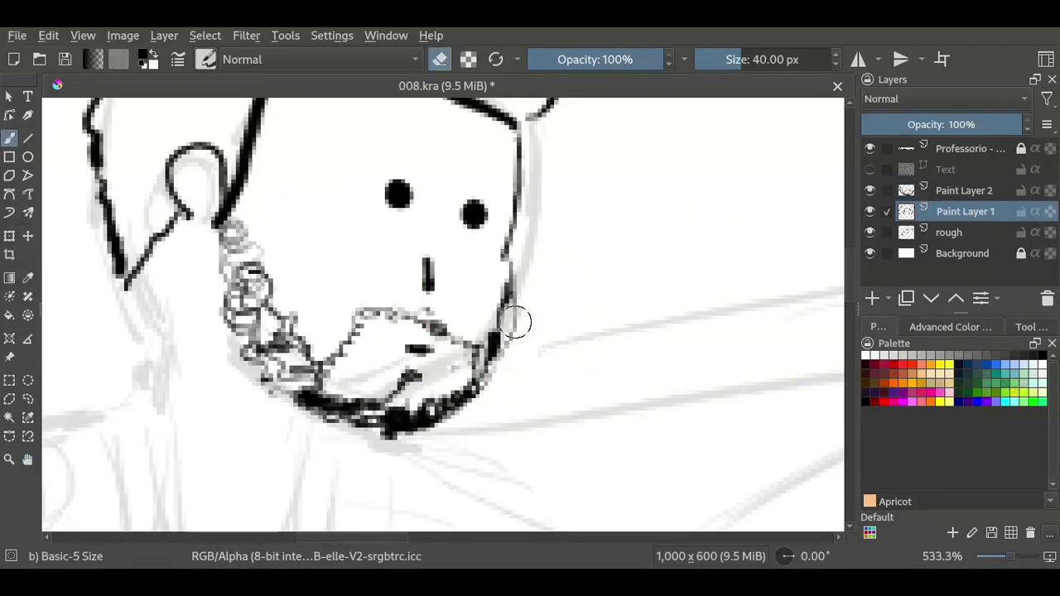
Return to Paint Layer 1 with the freehand brush and bring the arm into view
{"action": "key", "text": "Page_Up"}
{"action": "key", "text": "e"}
{"action": "key", "text": "minus"}
{"action": "key", "text": "minus"}
{"action": "key", "text": "minus"}
{"action": "mouse_move", "coordinate": [352, 296]}
{"action": "left_mouse_down"}
{"action": "mouse_move", "coordinate": [534, 187]}
{"action": "mouse_move", "coordinate": [542, 210]}
{"action": "left_mouse_up"}
{"action": "key", "text": "Page_Down"}
{"action": "key", "text": "b"}
{"action": "key", "text": "e"}
Ink the outstretched arm's upper edge and forearm edges, redrawing the lower forearm edge
{"action": "mouse_move", "coordinate": [374, 321]}
{"action": "left_mouse_down"}
{"action": "mouse_move", "coordinate": [472, 273]}
{"action": "mouse_move", "coordinate": [538, 186]}
{"action": "left_mouse_up"}
{"action": "mouse_move", "coordinate": [418, 198]}
{"action": "left_mouse_down"}
{"action": "mouse_move", "coordinate": [354, 279]}
{"action": "mouse_move", "coordinate": [343, 313]}
{"action": "left_mouse_up"}
{"action": "mouse_move", "coordinate": [442, 236]}
{"action": "left_mouse_down"}
{"action": "mouse_move", "coordinate": [364, 331]}
{"action": "mouse_move", "coordinate": [433, 238]}
{"action": "mouse_move", "coordinate": [343, 339]}
{"action": "mouse_move", "coordinate": [388, 288]}
{"action": "left_mouse_up"}
{"action": "key", "text": "ctrl+z"}
{"action": "key", "text": "ctrl+z"}
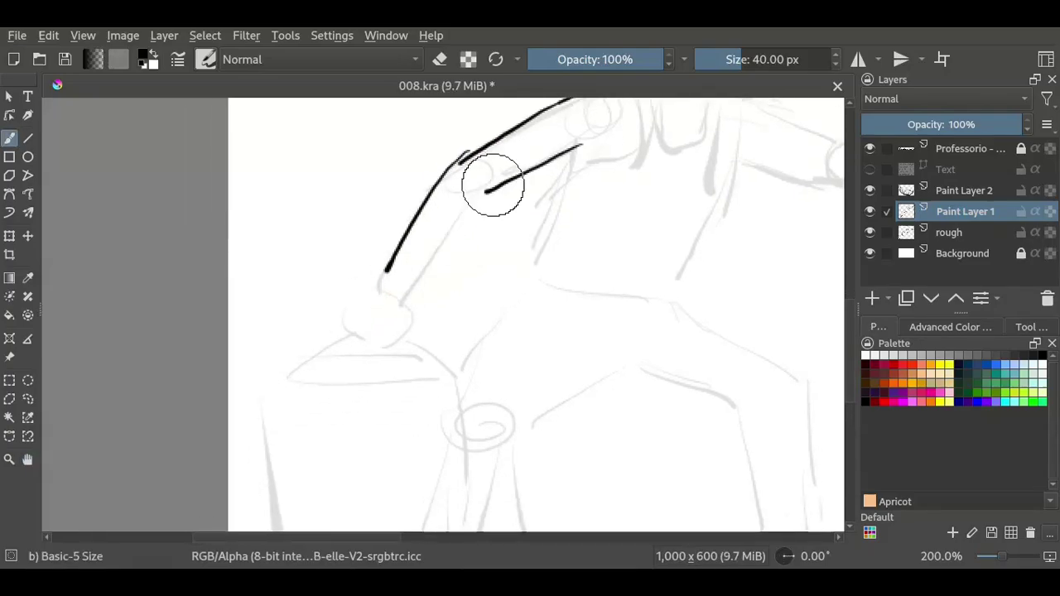
{"action": "mouse_move", "coordinate": [489, 184]}
{"action": "left_mouse_down"}
{"action": "mouse_move", "coordinate": [363, 342]}
{"action": "mouse_move", "coordinate": [460, 384]}
{"action": "left_mouse_up"}
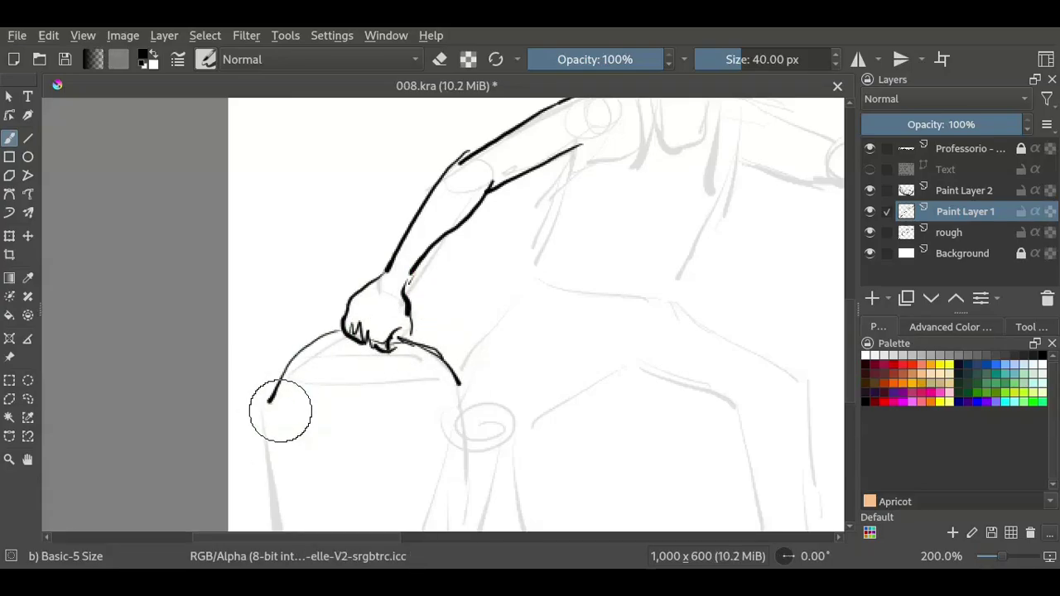
{"action": "scroll", "coordinate": [280, 412], "scroll_direction": "up", "scroll_amount": 1}
Ink the neck, chest, both torso sides, shoulder line and outstretched arm outline
{"action": "left_click_drag", "start_coordinate": [339, 275], "coordinate": [360, 364]}
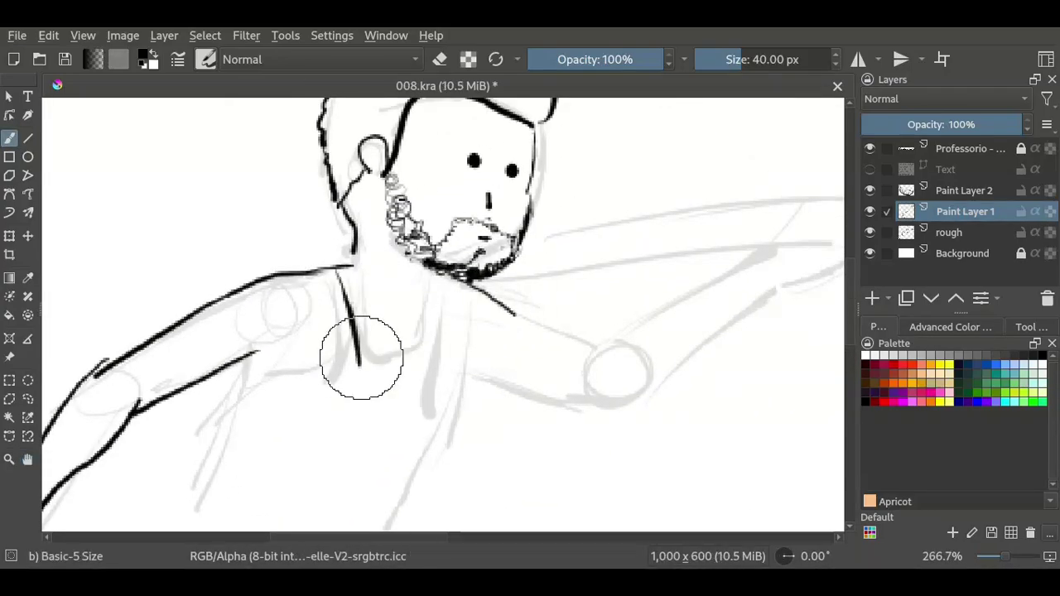
{"action": "left_click_drag", "start_coordinate": [431, 277], "coordinate": [397, 375]}
{"action": "left_click_drag", "start_coordinate": [319, 278], "coordinate": [285, 397]}
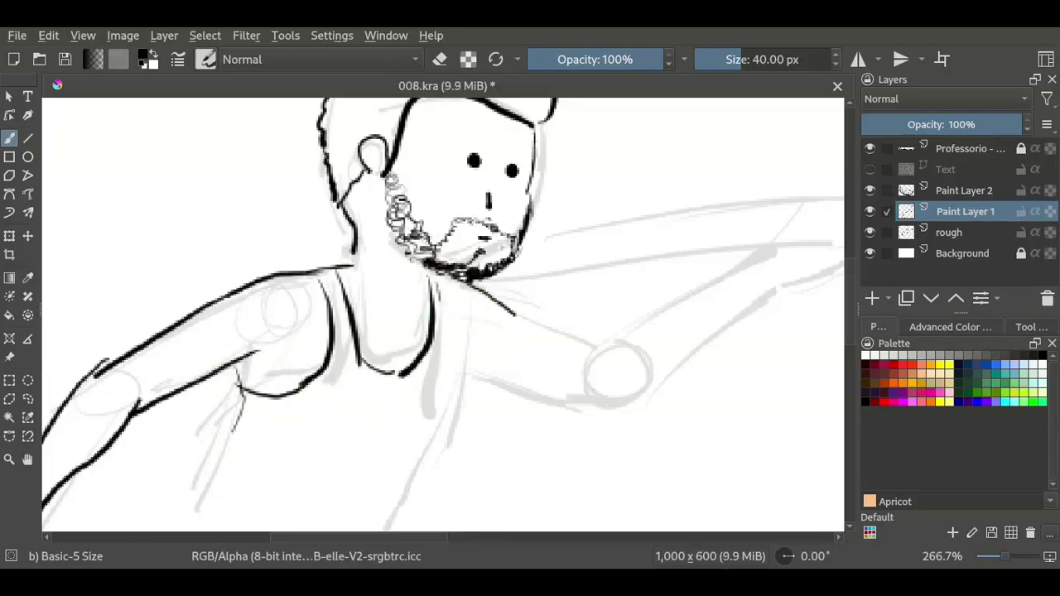
{"action": "mouse_move", "coordinate": [454, 283]}
{"action": "left_mouse_down"}
{"action": "mouse_move", "coordinate": [439, 421]}
{"action": "mouse_move", "coordinate": [509, 292]}
{"action": "left_mouse_up"}
{"action": "left_click_drag", "start_coordinate": [321, 264], "coordinate": [263, 405]}
{"action": "mouse_move", "coordinate": [542, 247]}
{"action": "left_mouse_down"}
{"action": "mouse_move", "coordinate": [447, 431]}
{"action": "mouse_move", "coordinate": [472, 320]}
{"action": "left_mouse_up"}
{"action": "left_click_drag", "start_coordinate": [506, 250], "coordinate": [594, 283]}
{"action": "mouse_move", "coordinate": [476, 307]}
{"action": "left_mouse_down"}
{"action": "mouse_move", "coordinate": [579, 344]}
{"action": "mouse_move", "coordinate": [356, 402]}
{"action": "mouse_move", "coordinate": [515, 270]}
{"action": "left_mouse_up"}
{"action": "left_click_drag", "start_coordinate": [377, 408], "coordinate": [527, 298]}
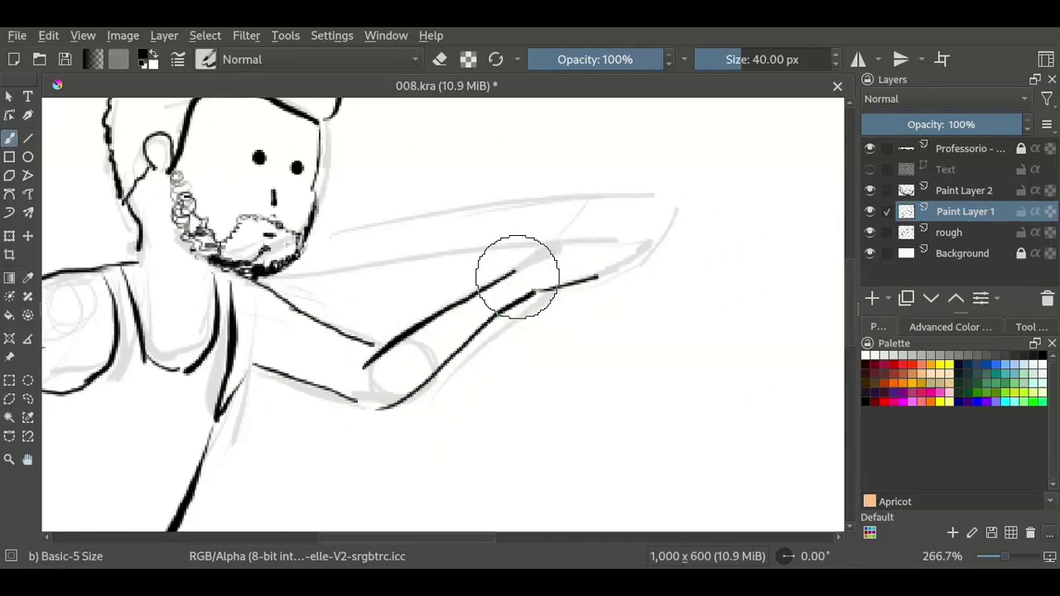
Ink the shorts: waistband, right side, V-shaped fold, crotch lines and hem
{"action": "left_click_drag", "start_coordinate": [291, 278], "coordinate": [323, 207]}
{"action": "left_click_drag", "start_coordinate": [257, 207], "coordinate": [445, 232]}
{"action": "left_click_drag", "start_coordinate": [455, 231], "coordinate": [455, 187]}
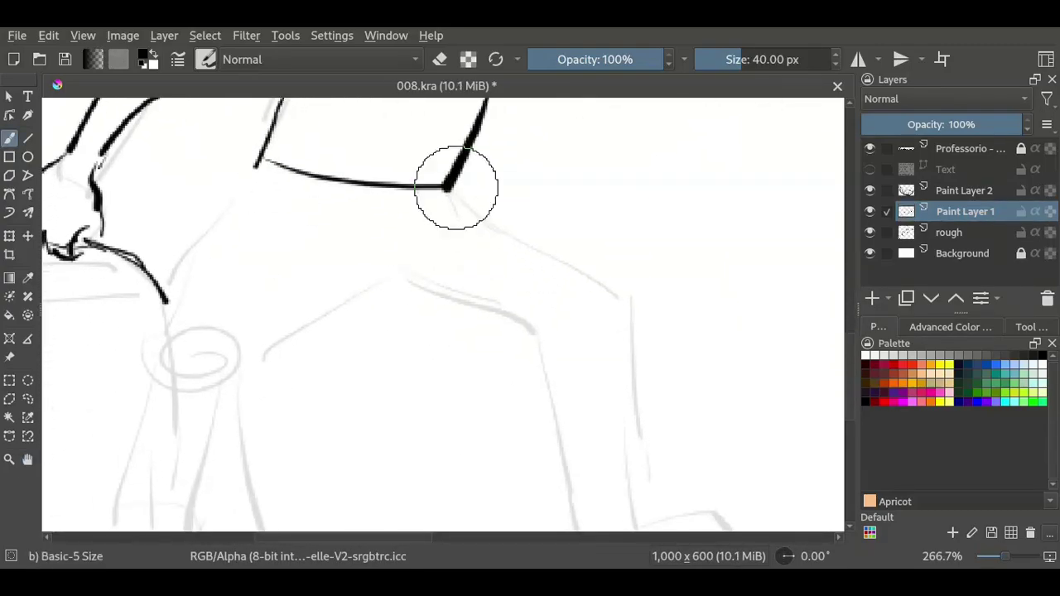
{"action": "left_click_drag", "start_coordinate": [529, 232], "coordinate": [487, 333]}
{"action": "left_click_drag", "start_coordinate": [255, 170], "coordinate": [197, 232]}
{"action": "left_click_drag", "start_coordinate": [279, 343], "coordinate": [204, 237]}
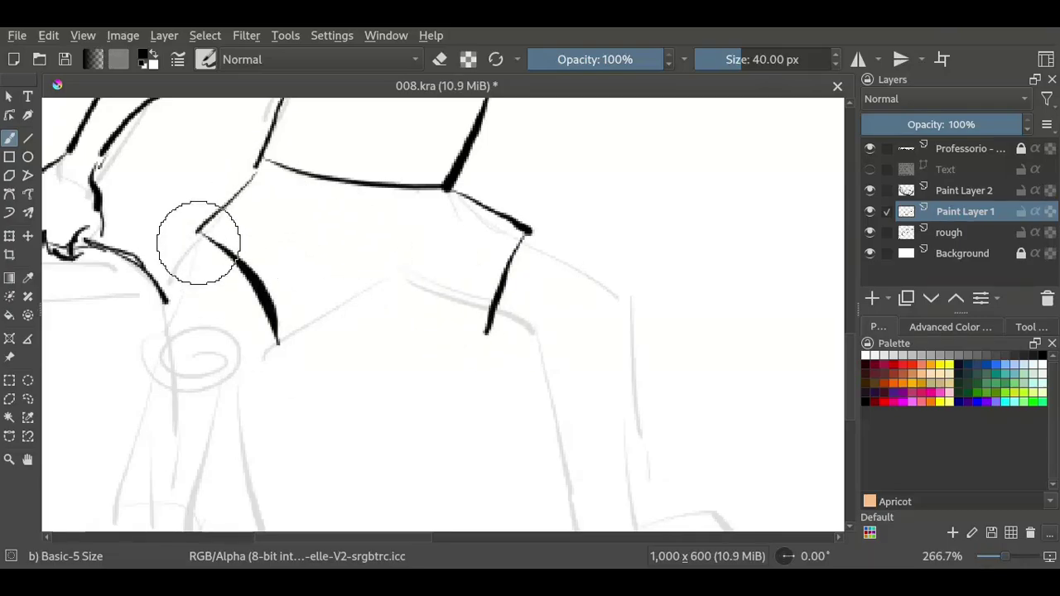
{"action": "left_click_drag", "start_coordinate": [151, 275], "coordinate": [200, 236]}
{"action": "left_click_drag", "start_coordinate": [363, 284], "coordinate": [279, 343]}
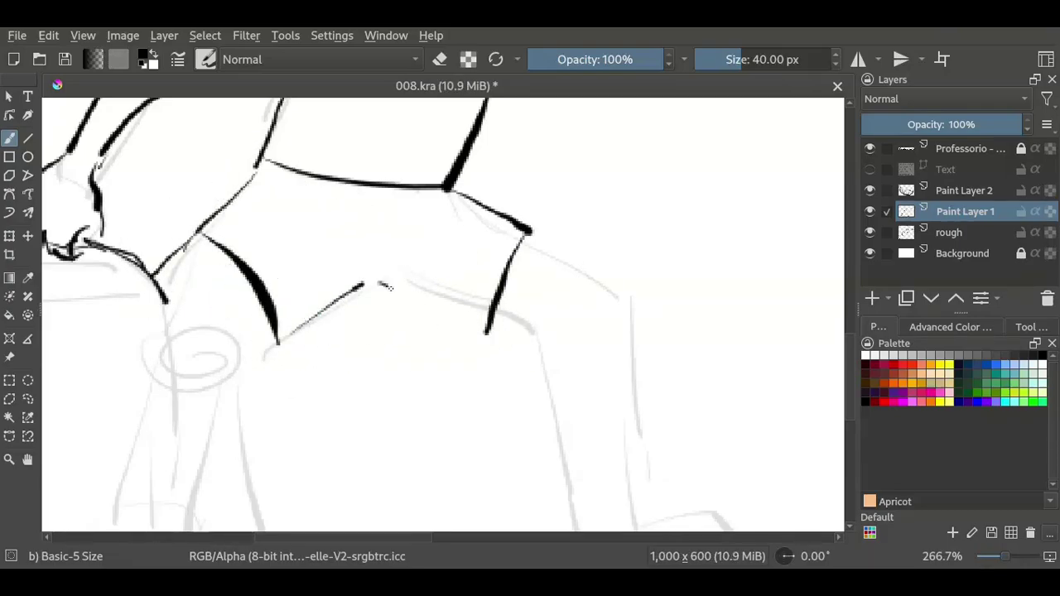
{"action": "left_click_drag", "start_coordinate": [379, 282], "coordinate": [488, 334]}
{"action": "left_click_drag", "start_coordinate": [528, 238], "coordinate": [613, 278]}
Ink the knee, shin and sandaled foot, then begin the bucket's rim on a new layer
{"action": "key", "text": "minus"}
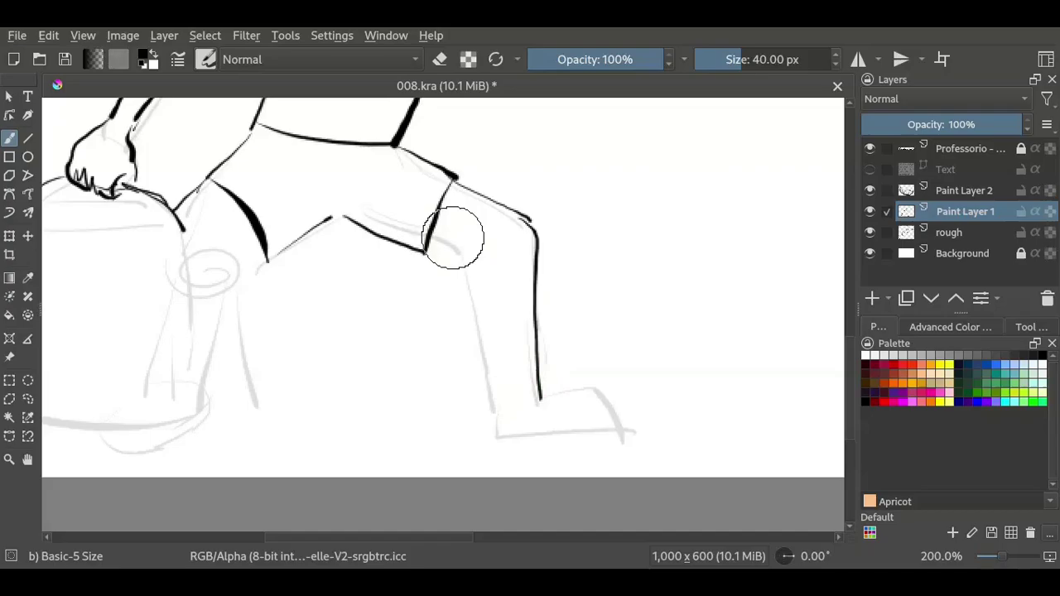
{"action": "left_click_drag", "start_coordinate": [434, 241], "coordinate": [488, 262]}
{"action": "mouse_move", "coordinate": [491, 261]}
{"action": "left_mouse_down"}
{"action": "mouse_move", "coordinate": [508, 401]}
{"action": "mouse_move", "coordinate": [502, 437]}
{"action": "left_mouse_up"}
{"action": "mouse_move", "coordinate": [497, 457]}
{"action": "left_mouse_down"}
{"action": "mouse_move", "coordinate": [629, 447]}
{"action": "mouse_move", "coordinate": [621, 441]}
{"action": "left_mouse_up"}
{"action": "left_click_drag", "start_coordinate": [540, 404], "coordinate": [611, 435]}
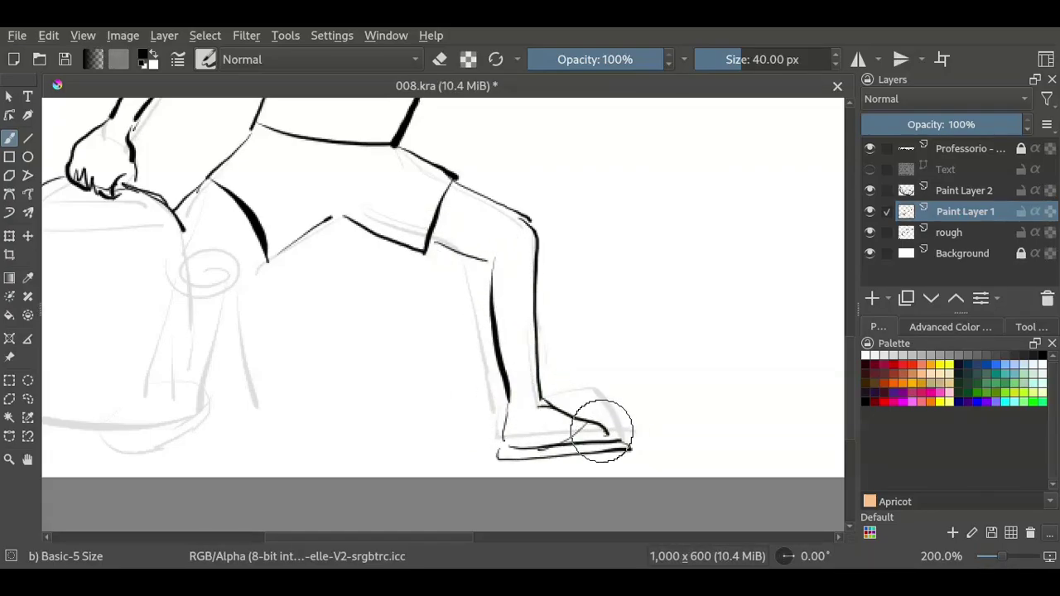
{"action": "key", "text": "plus"}
{"action": "key", "text": "plus"}
{"action": "key", "text": "plus"}
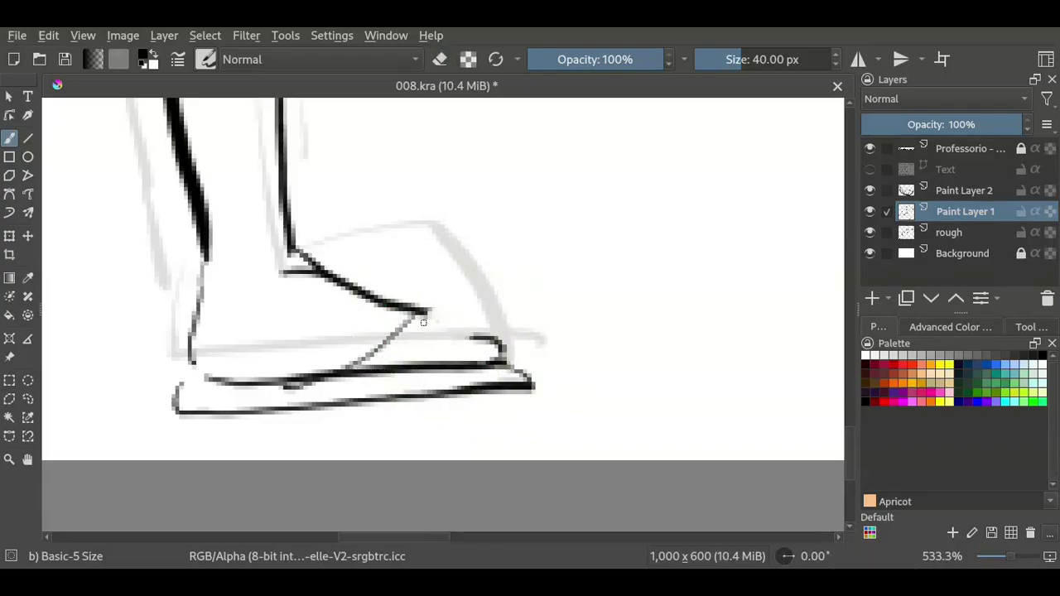
{"action": "key", "text": "minus"}
{"action": "key", "text": "minus"}
{"action": "key", "text": "minus"}
{"action": "left_click_drag", "start_coordinate": [124, 211], "coordinate": [247, 272]}
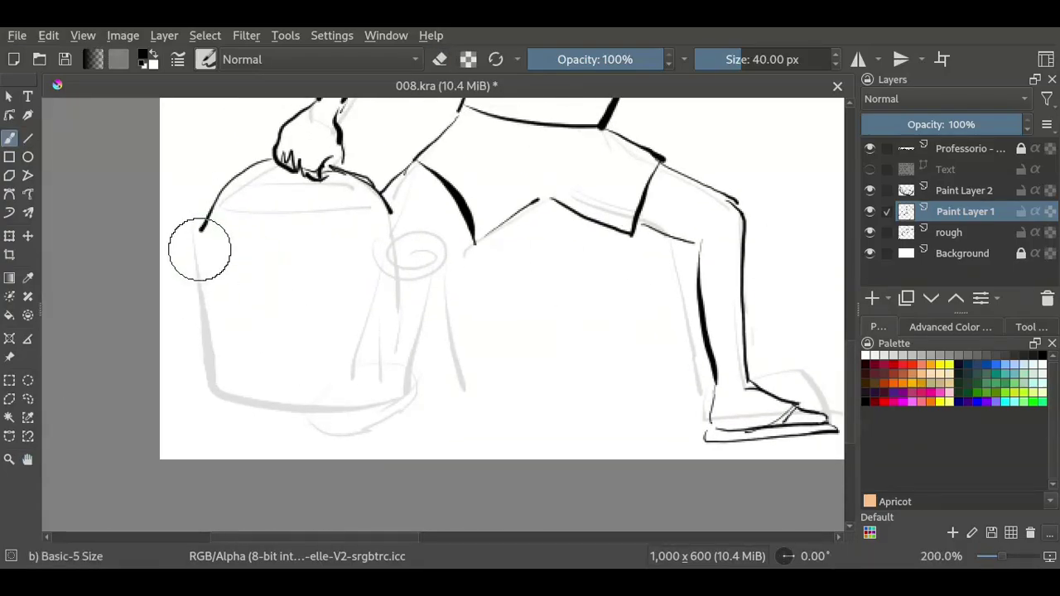
{"action": "key", "text": "Insert"}
{"action": "mouse_move", "coordinate": [184, 240]}
{"action": "left_mouse_down"}
{"action": "mouse_move", "coordinate": [395, 240]}
{"action": "mouse_move", "coordinate": [396, 420]}
{"action": "left_mouse_up"}
Ink the bucket's sides, redoing the first strokes and extending the right side downward
{"action": "left_click_drag", "start_coordinate": [198, 245], "coordinate": [215, 407]}
{"action": "key", "text": "ctrl+z"}
{"action": "key", "text": "ctrl+z"}
{"action": "left_click_drag", "start_coordinate": [391, 316], "coordinate": [395, 414]}
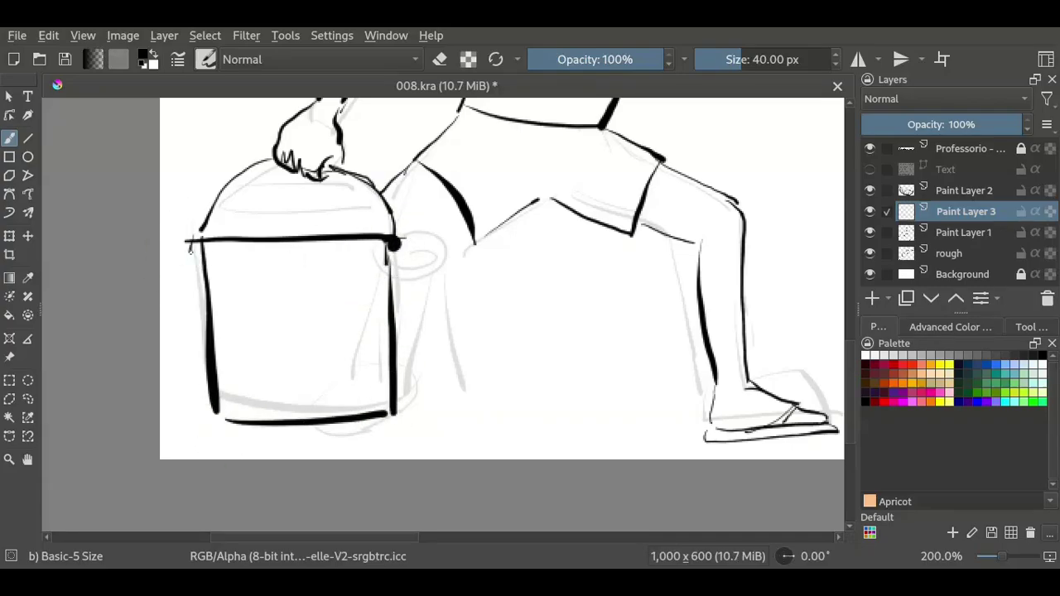
{"action": "key", "text": "plus"}
{"action": "key", "text": "plus"}
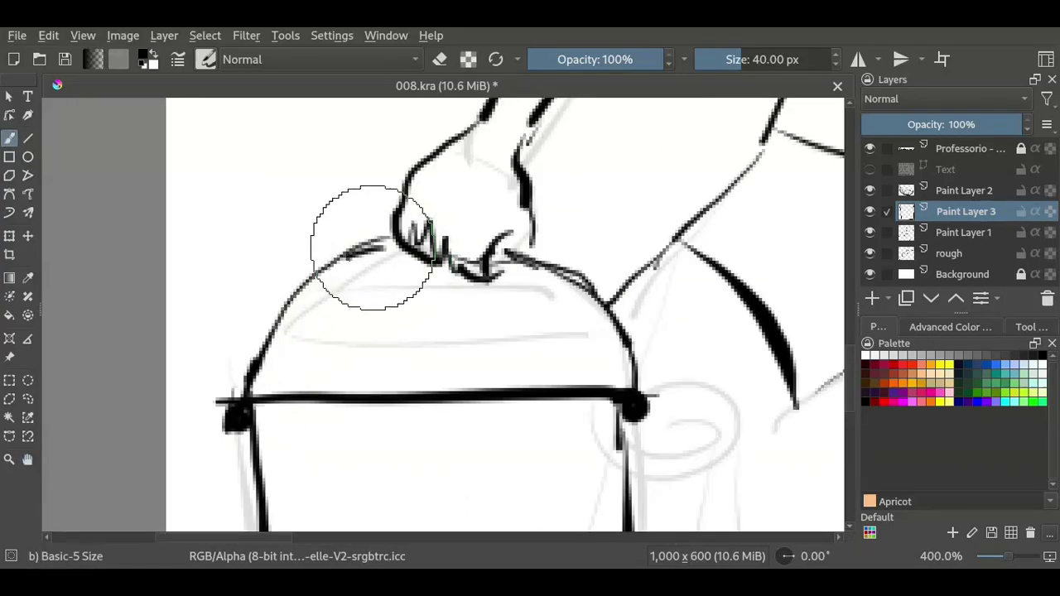
{"action": "key", "text": "4"}
{"action": "key", "text": "4"}
{"action": "key", "text": "4"}
{"action": "key", "text": "4"}
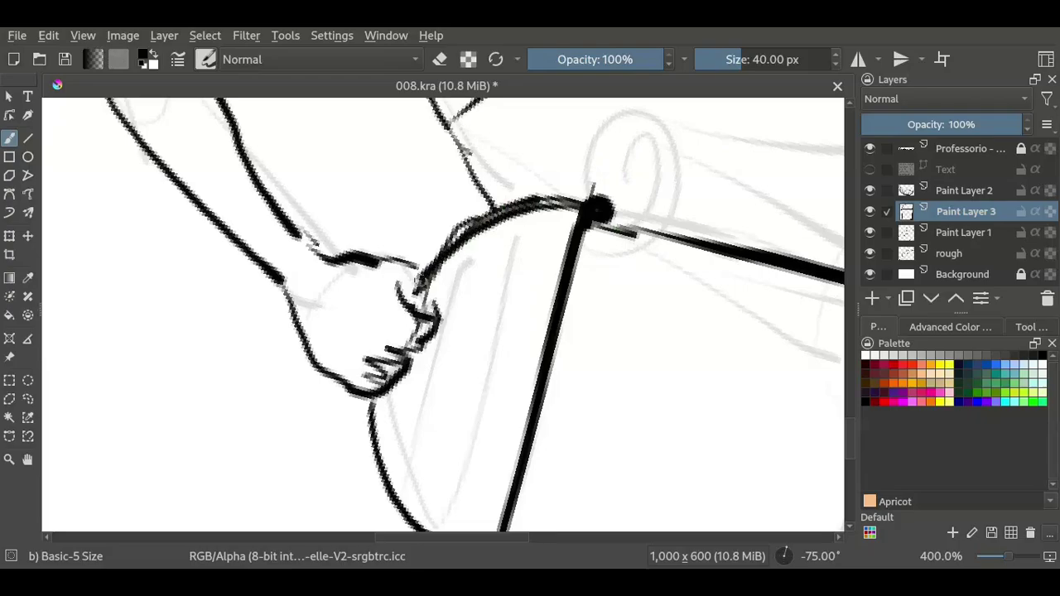
{"action": "key", "text": "5"}
Rename Paint Layer 3 to 'bucket'
{"action": "key", "text": "Page_Down"}
{"action": "key", "text": "Page_Down"}
{"action": "key", "text": "Page_Up"}
{"action": "key", "text": "e"}
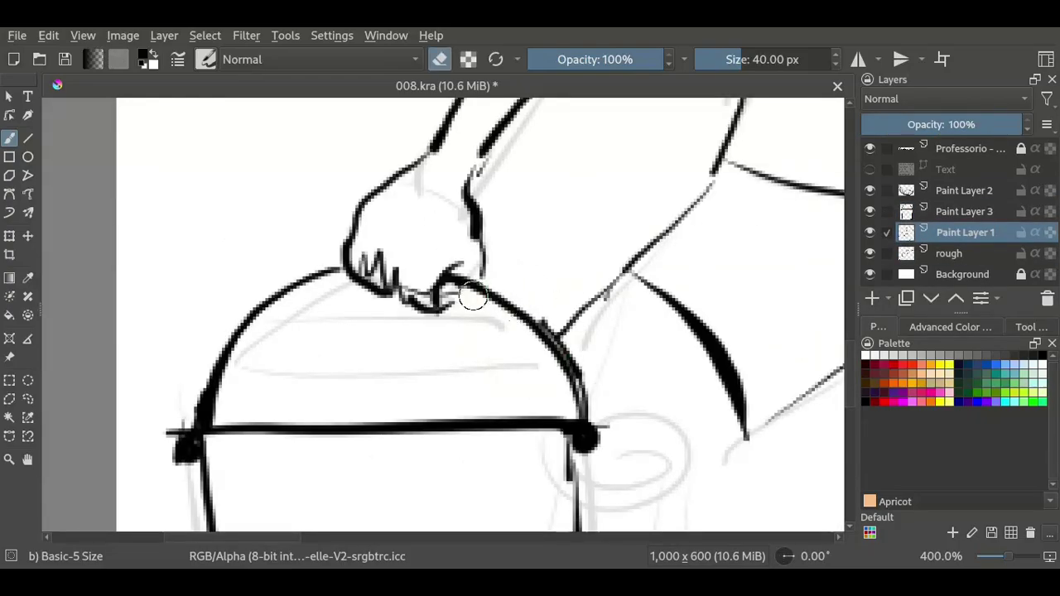
{"action": "key", "text": "Page_Up"}
{"action": "key", "text": "Page_Up"}
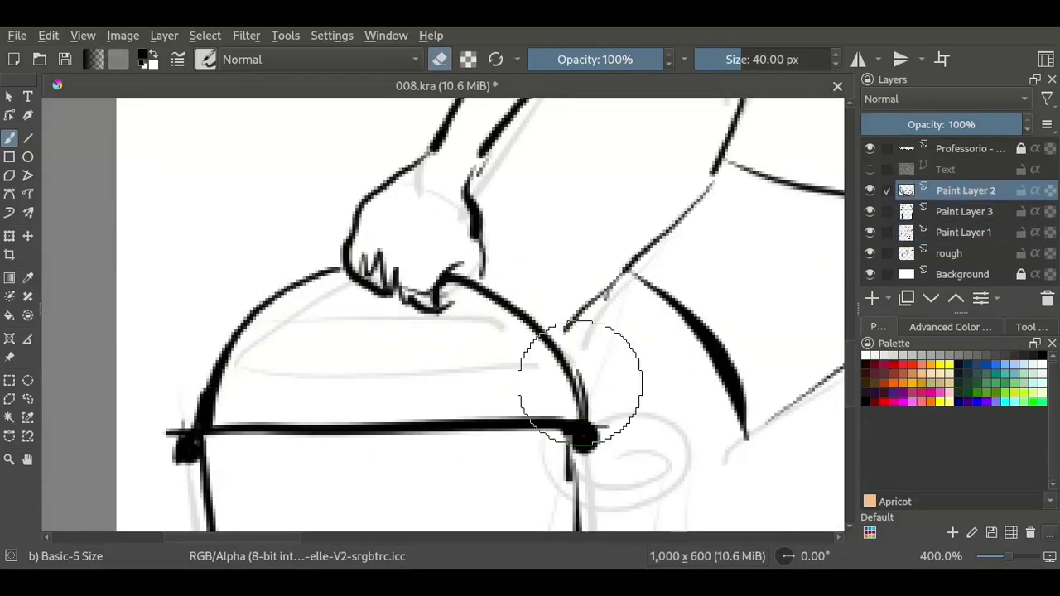
{"action": "key", "text": "Page_Down"}
{"action": "key", "text": "Page_Down"}
{"action": "key", "text": "Page_Up"}
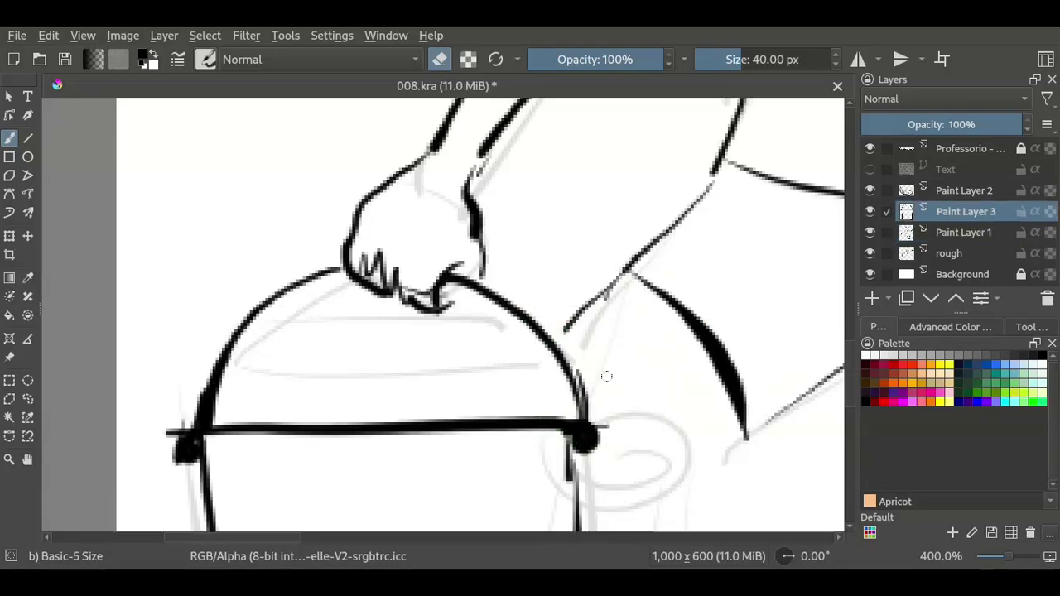
{"action": "key", "text": "F2"}
{"action": "type", "text": "et"}
{"action": "key", "text": "Return"}
Rename Paint Layer 1 to 'boy'
{"action": "key", "text": "Page_Down"}
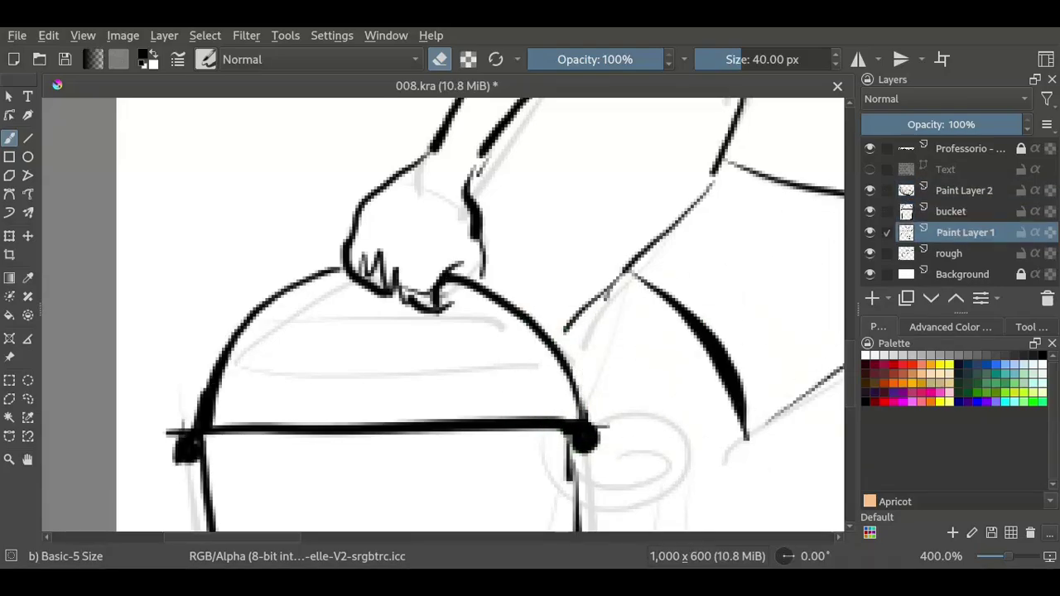
{"action": "key", "text": "plus"}
{"action": "key", "text": "F2"}
{"action": "type", "text": "boy"}
{"action": "key", "text": "Return"}
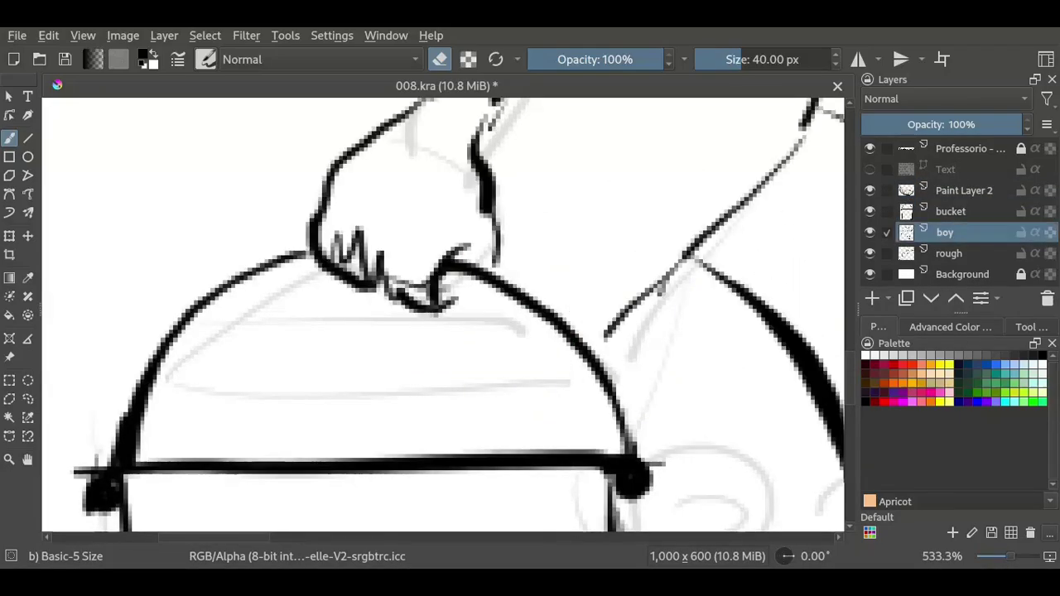
Redraw the fingers gripping the bucket handle, replacing the zigzag strokes
{"action": "key", "text": "ctrl+z"}
{"action": "key", "text": "ctrl+z"}
{"action": "key", "text": "ctrl+z"}
{"action": "key", "text": "e"}
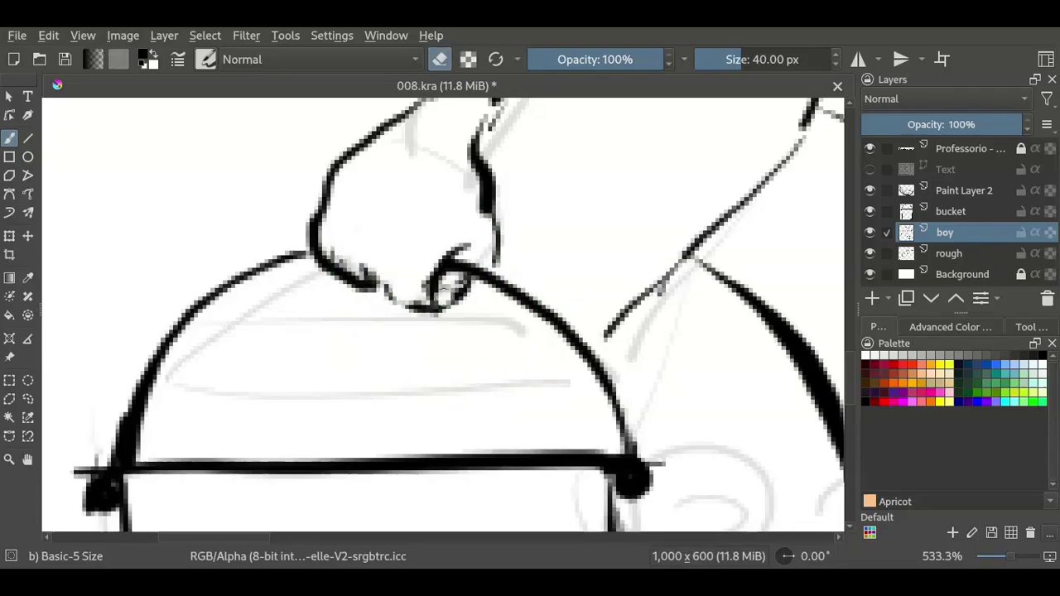
{"action": "left_click_drag", "start_coordinate": [384, 278], "coordinate": [333, 235]}
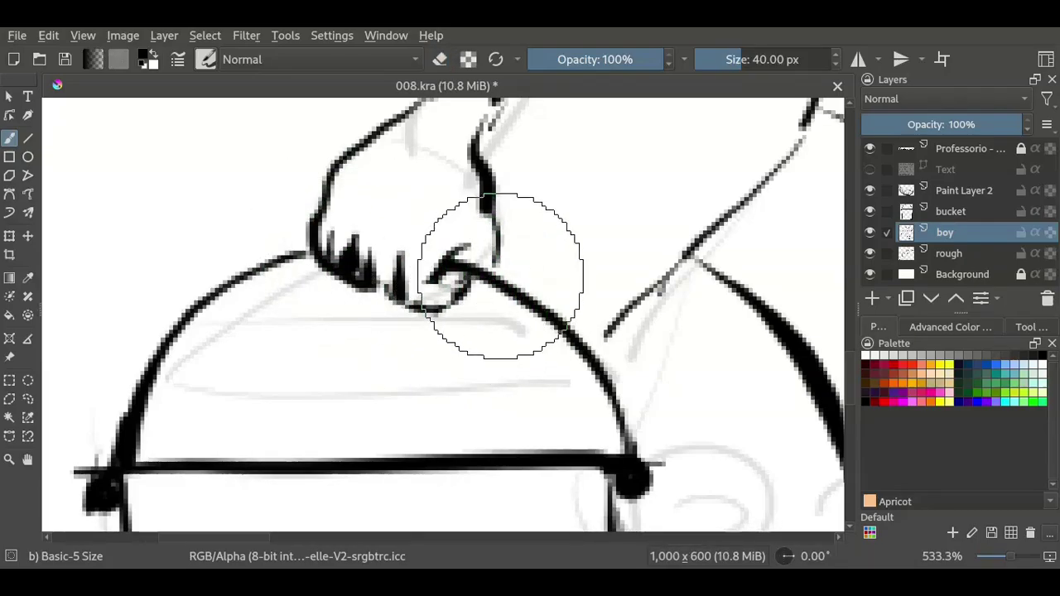
{"action": "key", "text": "minus"}
{"action": "key", "text": "minus"}
{"action": "key", "text": "minus"}
{"action": "key", "text": "plus"}
{"action": "left_click_drag", "start_coordinate": [486, 295], "coordinate": [528, 260]}
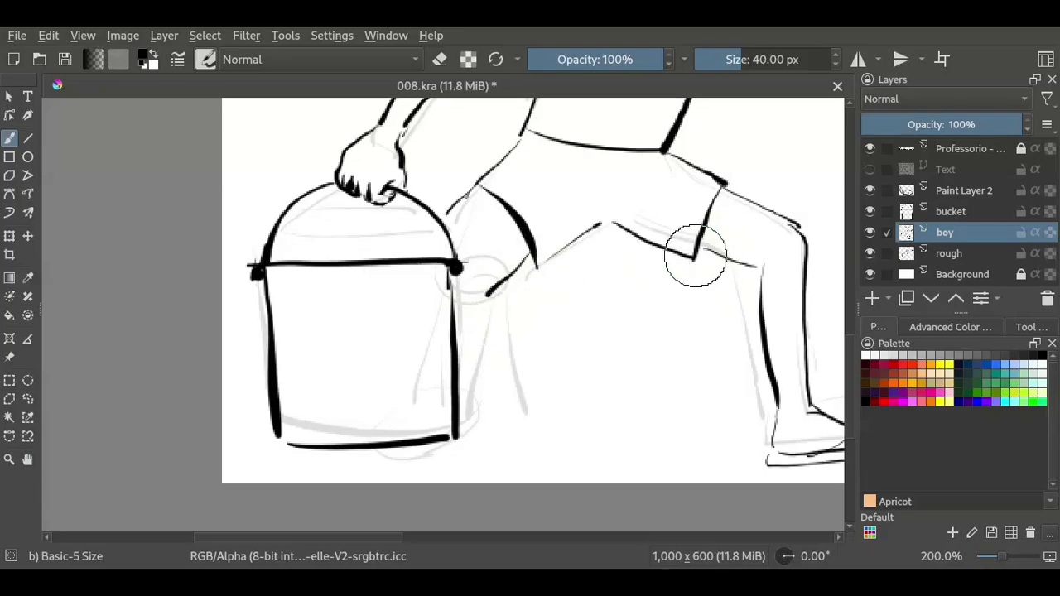
Ink a line along the bucket's right side, discarding a curve under its bottom
{"action": "left_click_drag", "start_coordinate": [485, 294], "coordinate": [459, 388]}
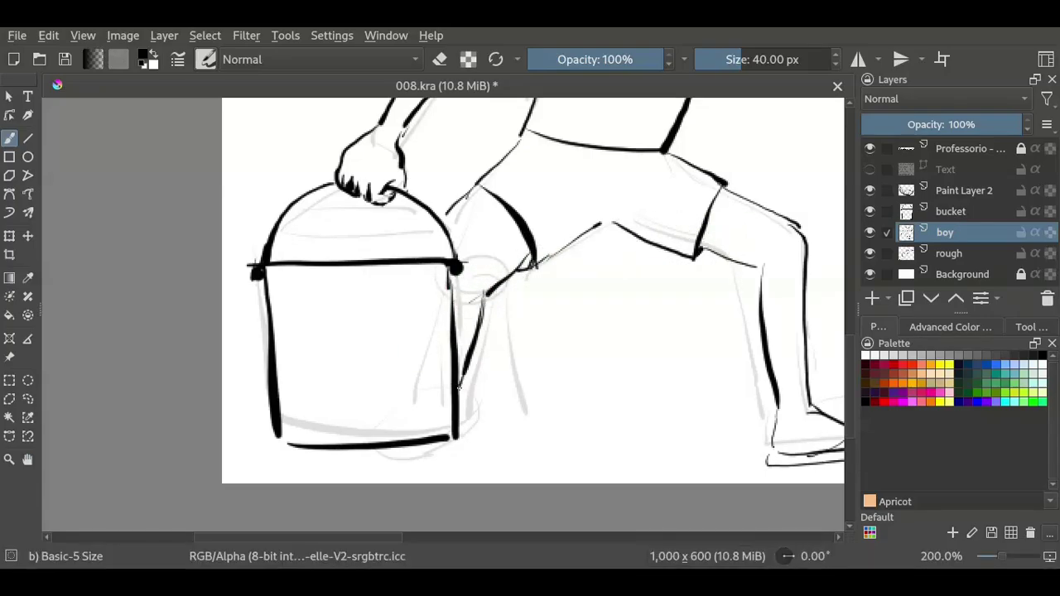
{"action": "scroll", "coordinate": [392, 466], "scroll_direction": "up", "scroll_amount": 2}
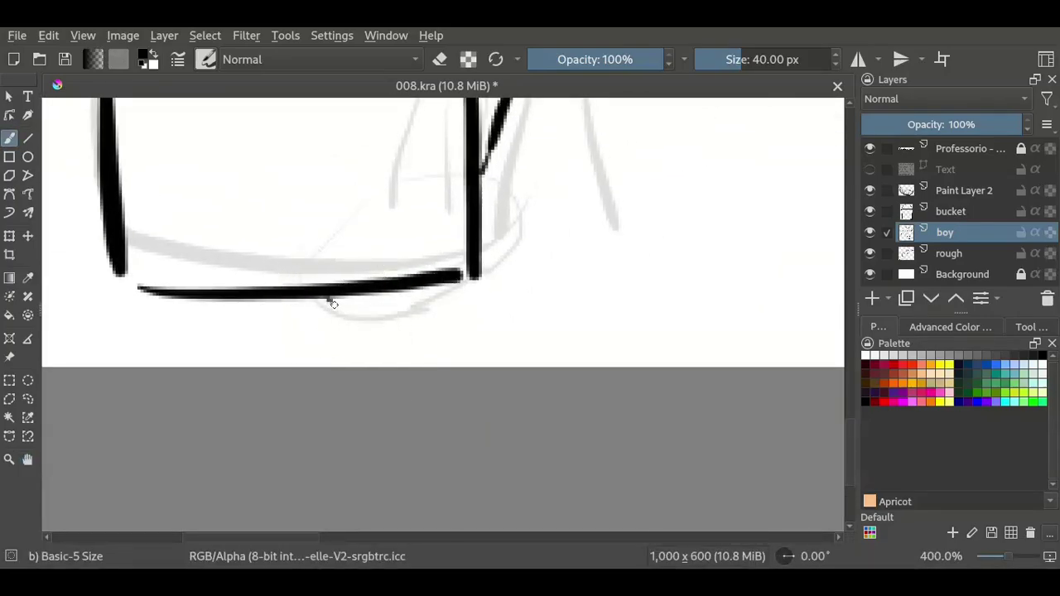
{"action": "left_click_drag", "start_coordinate": [327, 300], "coordinate": [448, 275]}
{"action": "key", "text": "ctrl+z"}
{"action": "scroll", "coordinate": [359, 295], "scroll_direction": "down", "scroll_amount": 3}
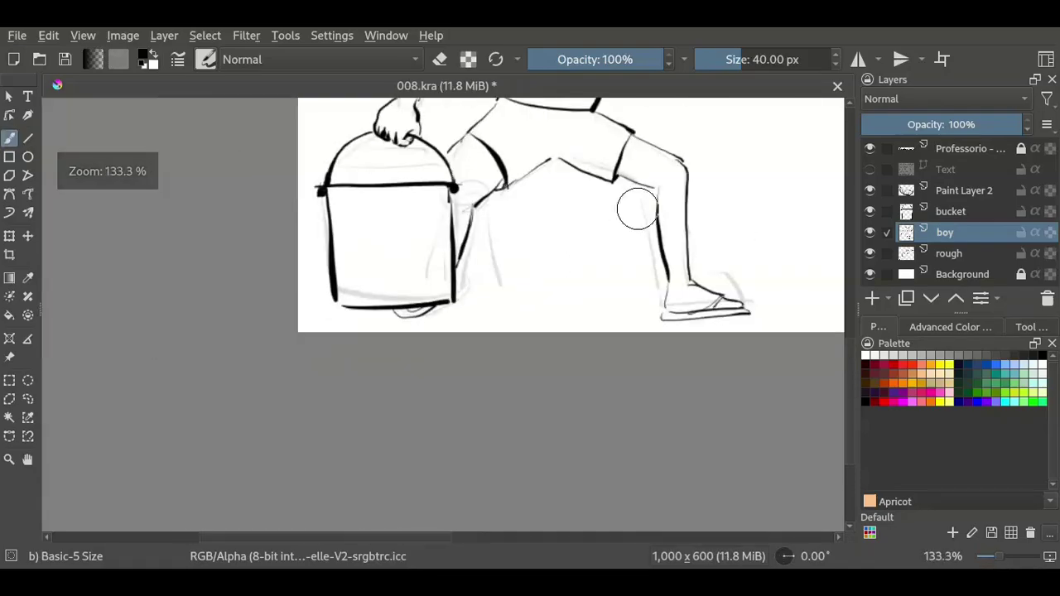
{"action": "key", "text": "b"}
{"action": "scroll", "coordinate": [441, 265], "scroll_direction": "up", "scroll_amount": 2}
Rename Paint Layer 2 to 'baerd' for the beard
{"action": "left_click", "coordinate": [963, 190]}
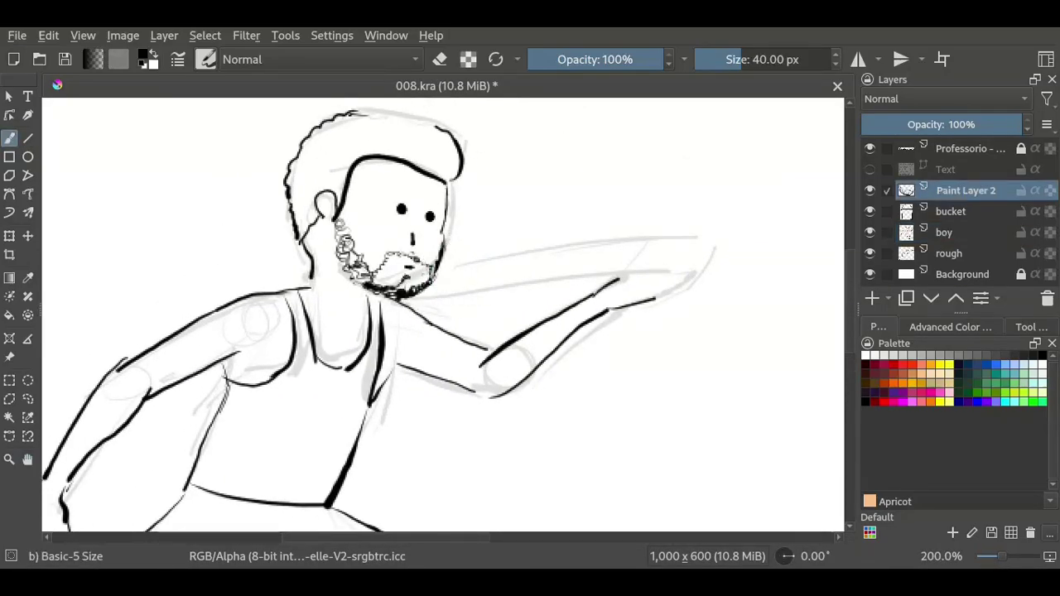
{"action": "double_click", "coordinate": [964, 190]}
{"action": "type", "text": "baerd"}
{"action": "key", "text": "Return"}
On a new layer, ink the upper and lower edges of the outstretched arm
{"action": "key", "text": "Insert"}
{"action": "scroll", "coordinate": [445, 303], "scroll_direction": "up", "scroll_amount": 1}
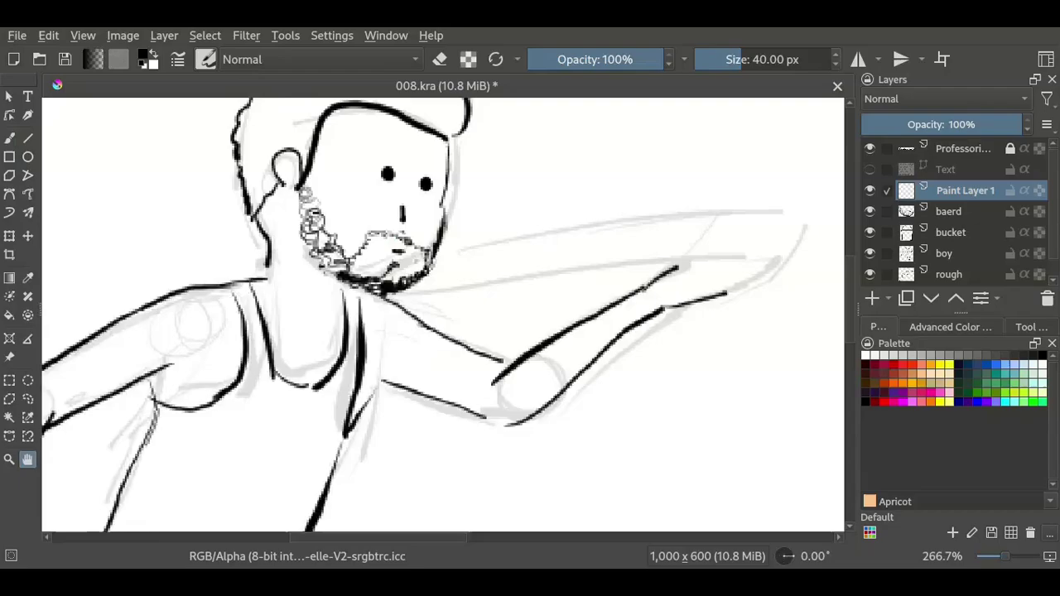
{"action": "scroll", "coordinate": [445, 303], "scroll_direction": "right", "scroll_amount": 3}
{"action": "mouse_move", "coordinate": [248, 280]}
{"action": "left_mouse_down"}
{"action": "mouse_move", "coordinate": [605, 241]}
{"action": "mouse_move", "coordinate": [602, 362]}
{"action": "left_mouse_up"}
{"action": "mouse_move", "coordinate": [221, 332]}
{"action": "left_mouse_down"}
{"action": "mouse_move", "coordinate": [563, 289]}
{"action": "mouse_move", "coordinate": [538, 287]}
{"action": "left_mouse_up"}
Erase the stray stroke at the arm tip on the boy layer
{"action": "key", "text": "e"}
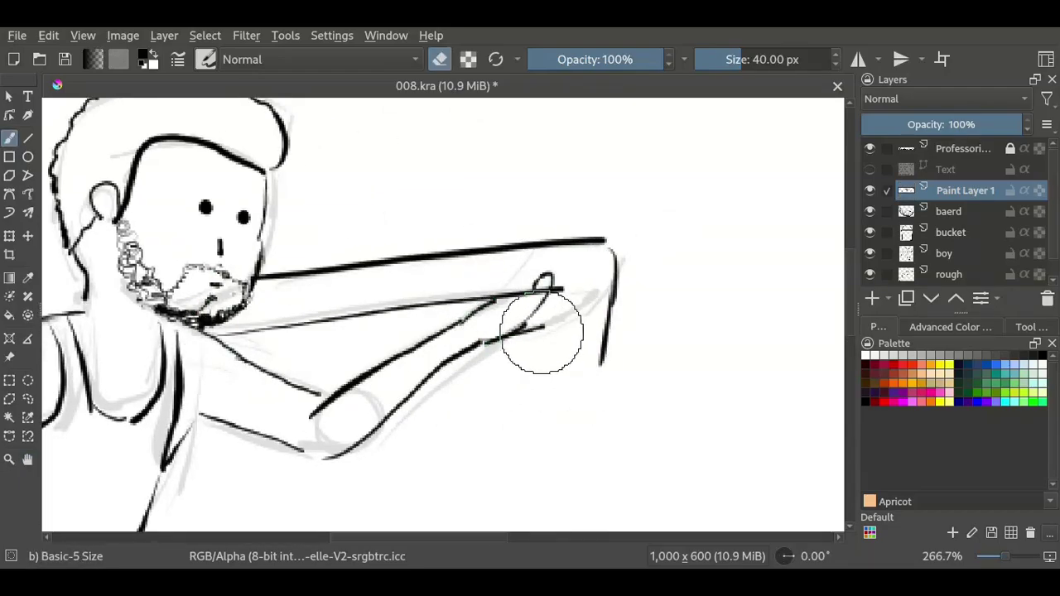
{"action": "left_click", "coordinate": [944, 253]}
{"action": "left_click_drag", "start_coordinate": [541, 329], "coordinate": [523, 335]}
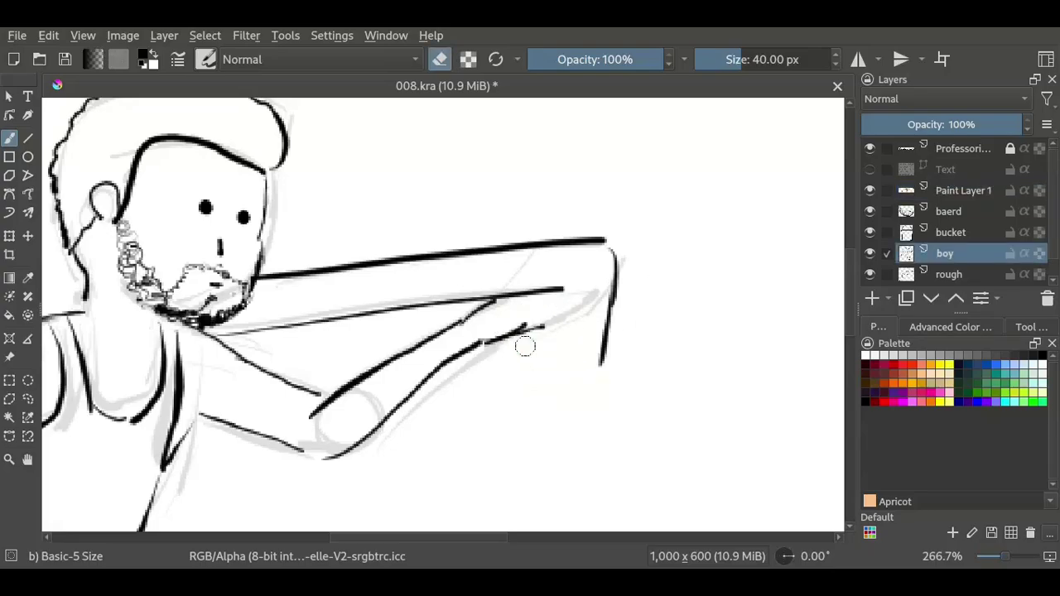
{"action": "left_click", "coordinate": [869, 252]}
{"action": "left_click", "coordinate": [870, 252]}
{"action": "left_click", "coordinate": [965, 190]}
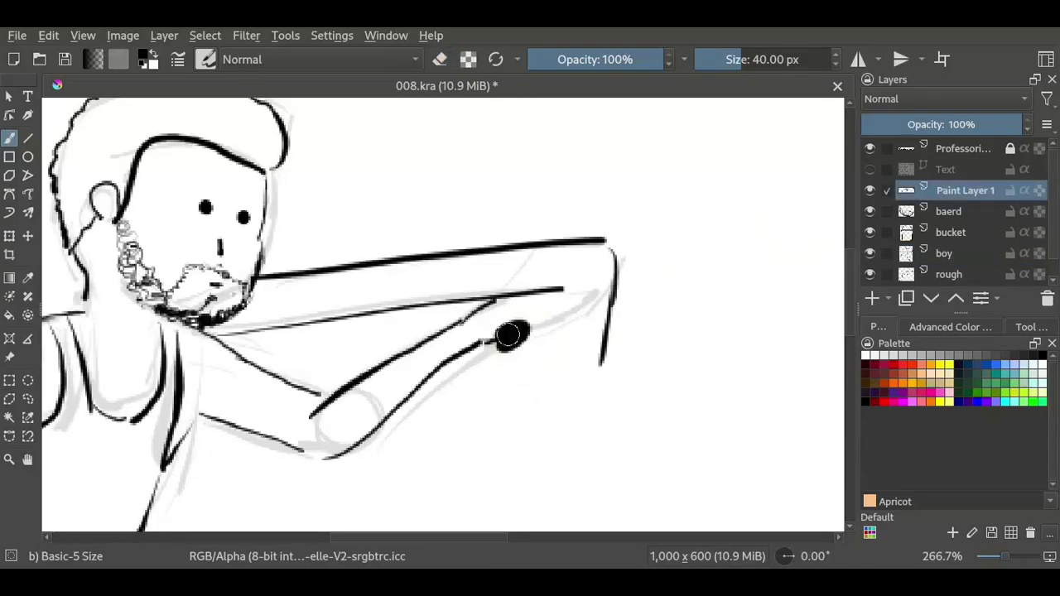
{"action": "key", "text": "e"}
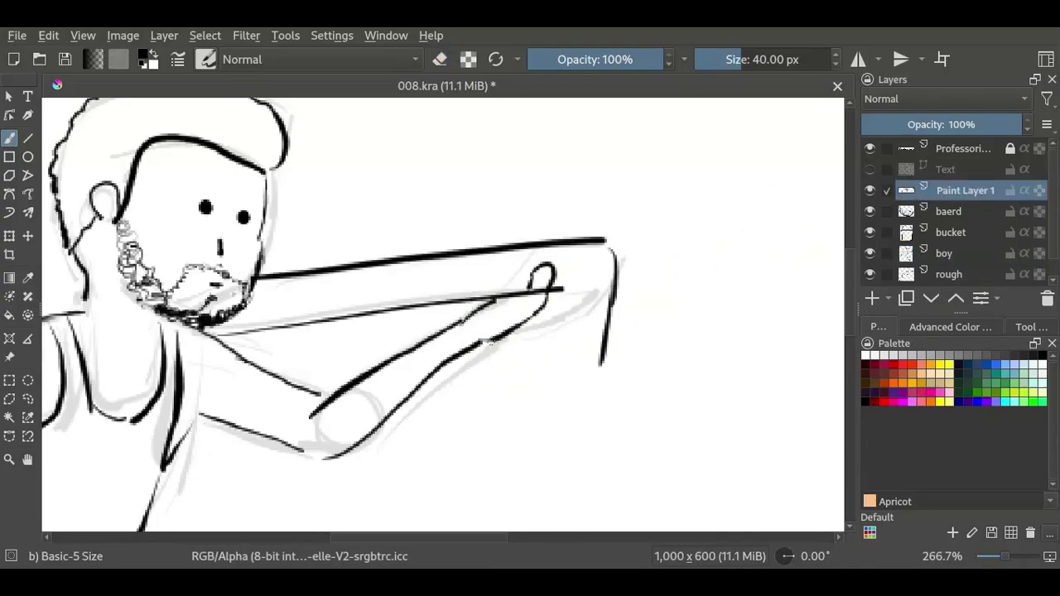
Erase the right end of the top arm line on Paint Layer 1
{"action": "key", "text": "e"}
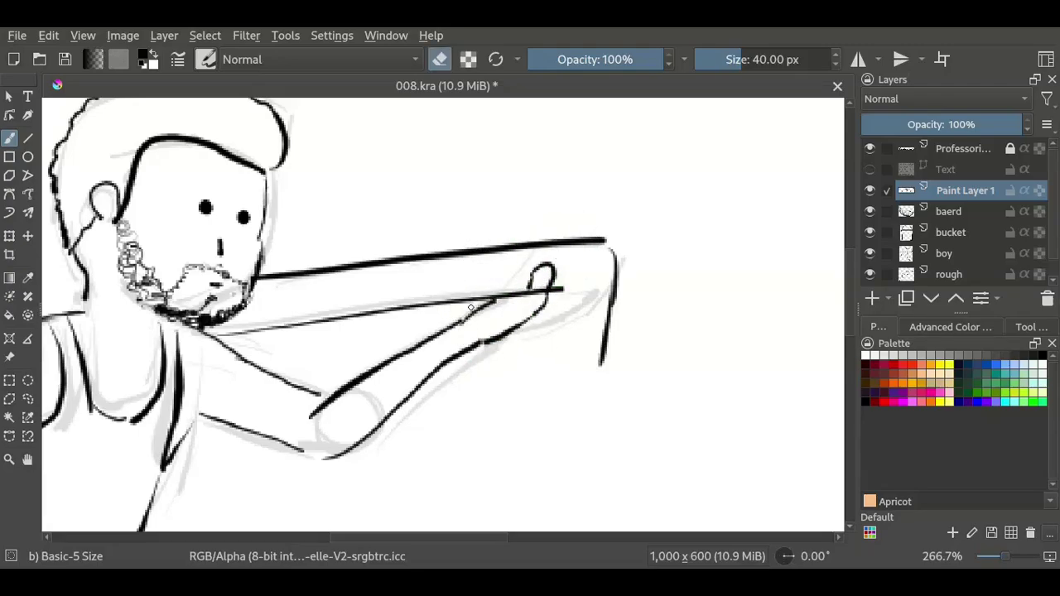
{"action": "key", "text": "Page_Down"}
{"action": "key", "text": "Page_Down"}
{"action": "key", "text": "Page_Down"}
{"action": "key", "text": "e"}
{"action": "key", "text": "Page_Up"}
{"action": "key", "text": "Page_Up"}
{"action": "key", "text": "Page_Up"}
{"action": "key", "text": "e"}
{"action": "mouse_move", "coordinate": [589, 237]}
{"action": "left_mouse_down"}
{"action": "mouse_move", "coordinate": [563, 283]}
{"action": "mouse_move", "coordinate": [574, 402]}
{"action": "left_mouse_up"}
{"action": "key", "text": "e"}
Draw the towel folds hanging from the hand and darken the knot
{"action": "left_click_drag", "start_coordinate": [506, 346], "coordinate": [502, 442]}
{"action": "left_click_drag", "start_coordinate": [530, 365], "coordinate": [564, 475]}
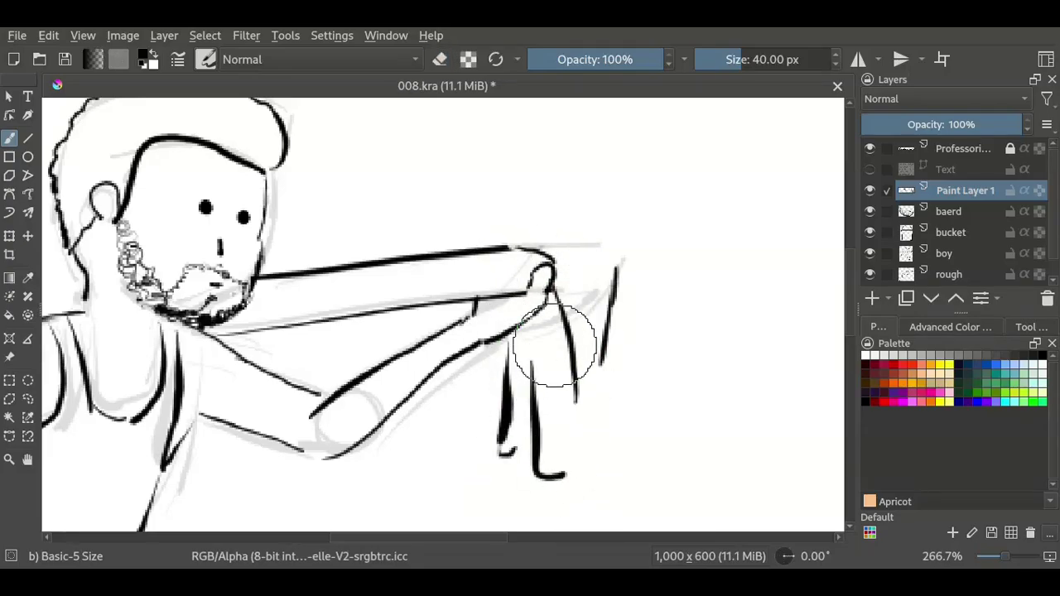
{"action": "left_click_drag", "start_coordinate": [553, 348], "coordinate": [588, 481]}
{"action": "left_click_drag", "start_coordinate": [249, 277], "coordinate": [455, 269]}
{"action": "left_click_drag", "start_coordinate": [282, 298], "coordinate": [396, 291]}
{"action": "scroll", "coordinate": [551, 273], "scroll_direction": "up", "scroll_amount": 1}
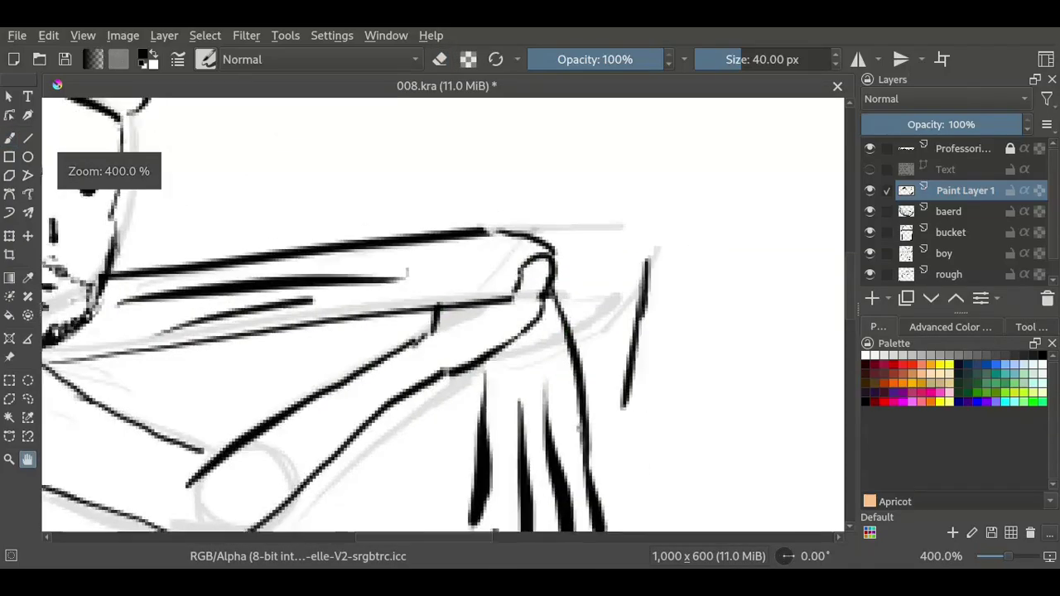
{"action": "left_click_drag", "start_coordinate": [635, 337], "coordinate": [437, 295]}
{"action": "left_click_drag", "start_coordinate": [362, 261], "coordinate": [377, 274]}
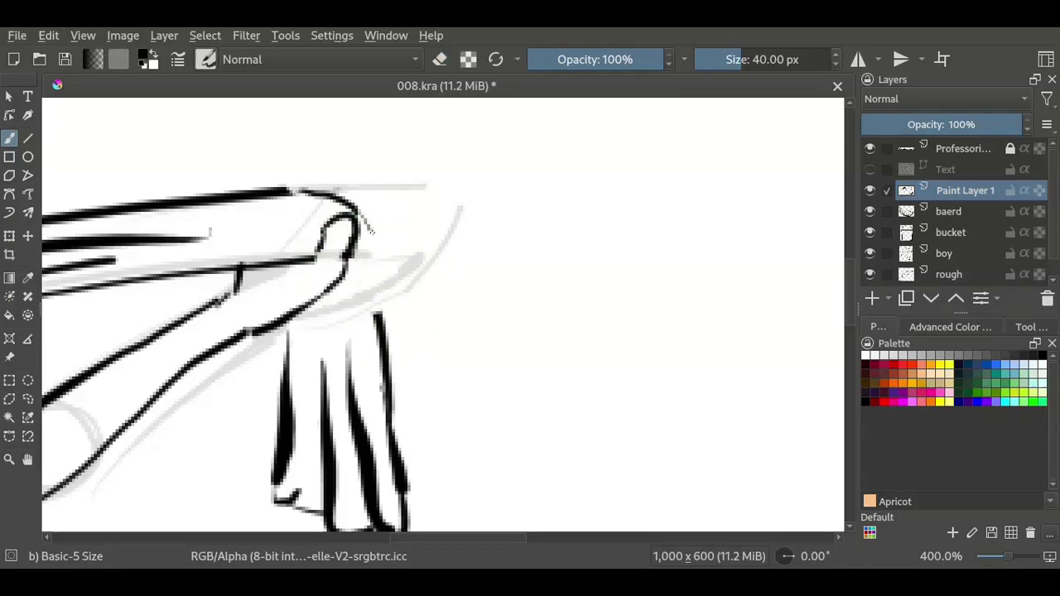
{"action": "scroll", "coordinate": [389, 405], "scroll_direction": "down", "scroll_amount": 3}
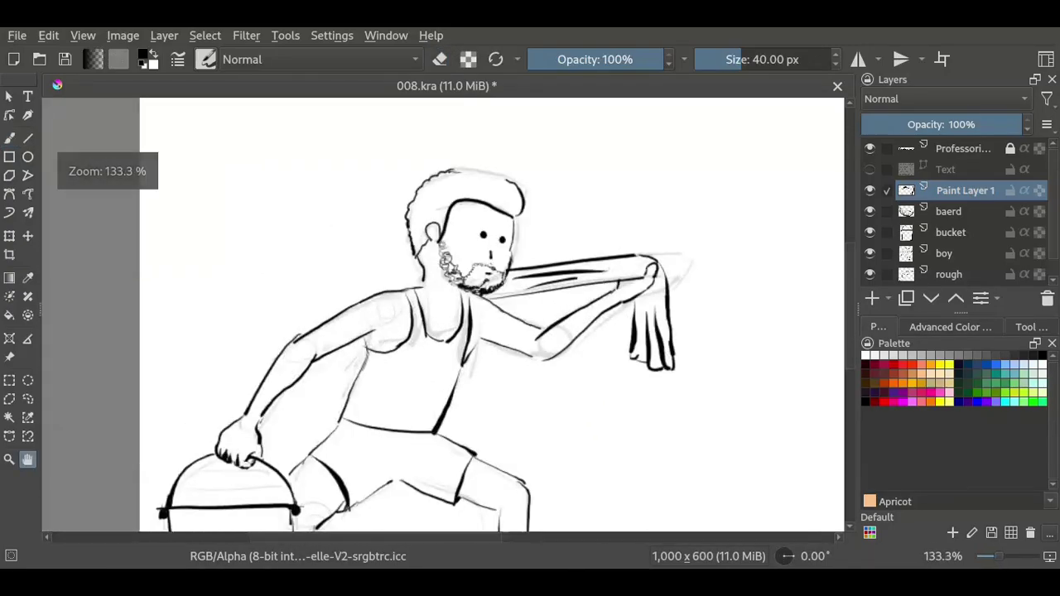
{"action": "scroll", "coordinate": [437, 320], "scroll_direction": "up", "scroll_amount": 1}
{"action": "scroll", "coordinate": [443, 314], "scroll_direction": "down", "scroll_amount": 2}
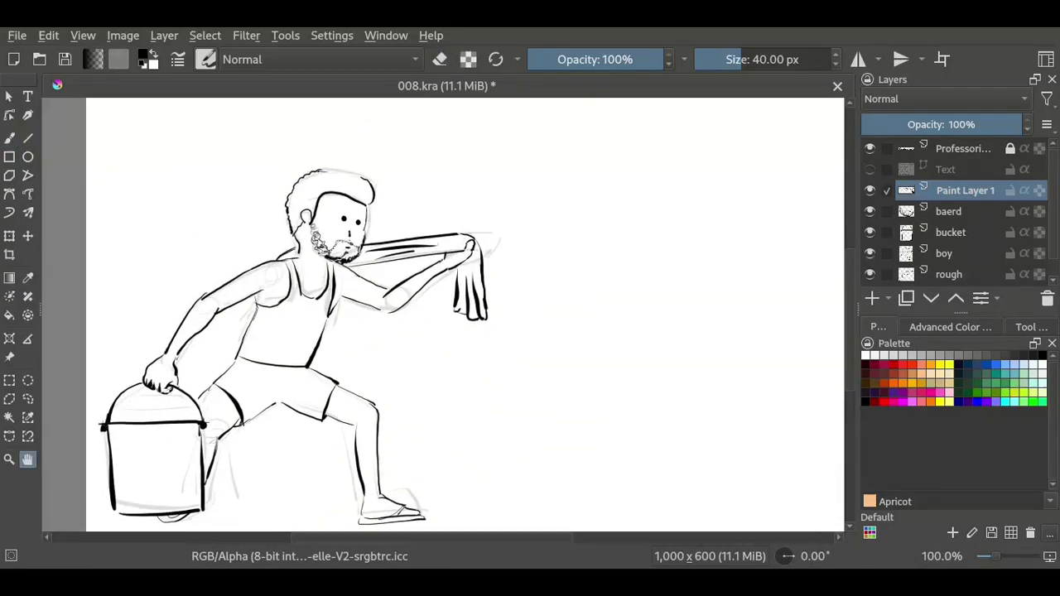
On a new layer, sketch a rough tall hat with an elliptical top
{"action": "key", "text": "Insert"}
{"action": "left_click", "coordinate": [962, 191]}
{"action": "scroll", "coordinate": [331, 249], "scroll_direction": "up", "scroll_amount": 3}
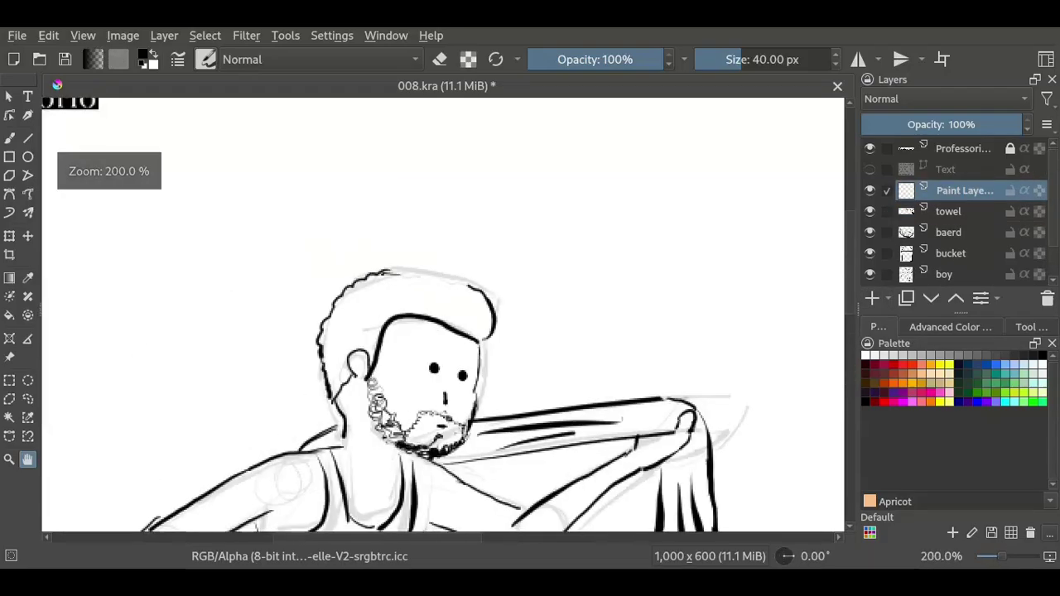
{"action": "scroll", "coordinate": [414, 315], "scroll_direction": "down", "scroll_amount": 1}
{"action": "key", "text": "b"}
{"action": "left_click_drag", "start_coordinate": [364, 283], "coordinate": [453, 305]}
{"action": "left_click_drag", "start_coordinate": [404, 193], "coordinate": [383, 257]}
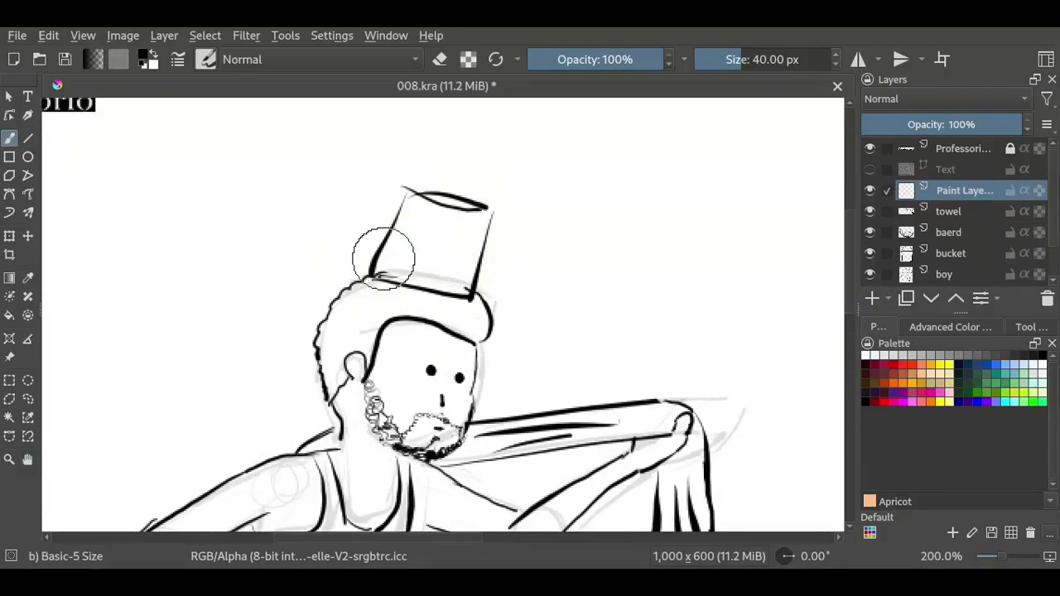
{"action": "scroll", "coordinate": [585, 319], "scroll_direction": "down", "scroll_amount": 2}
{"action": "scroll", "coordinate": [414, 315], "scroll_direction": "up", "scroll_amount": 2}
On another new layer, ink the hat's brim, sides and top edge
{"action": "key", "text": "Insert"}
{"action": "scroll", "coordinate": [414, 314], "scroll_direction": "up", "scroll_amount": 1}
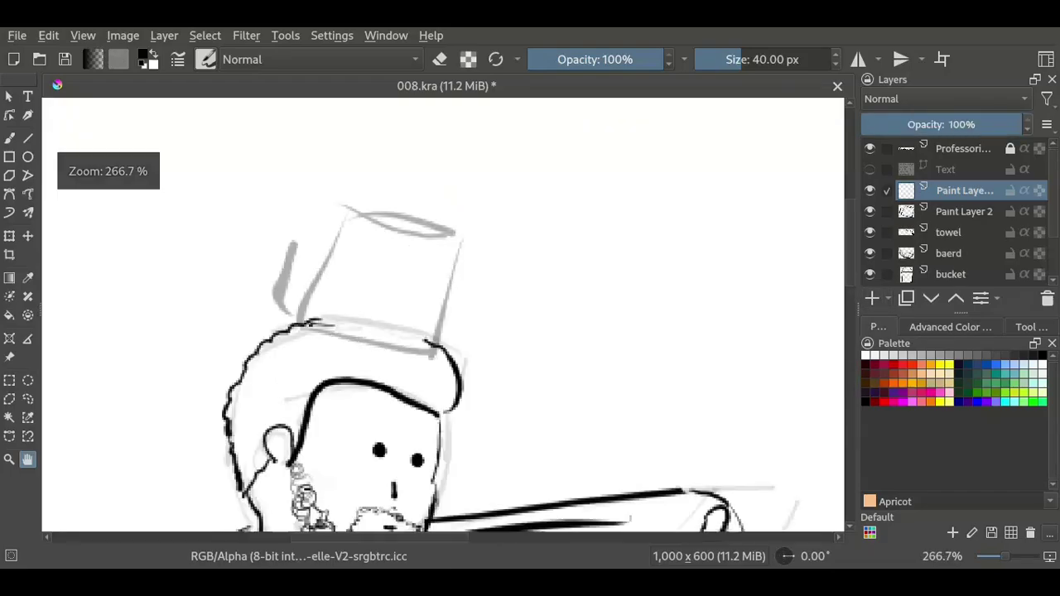
{"action": "scroll", "coordinate": [414, 314], "scroll_direction": "up", "scroll_amount": 1}
{"action": "left_click_drag", "start_coordinate": [335, 294], "coordinate": [418, 323]}
{"action": "left_click_drag", "start_coordinate": [569, 157], "coordinate": [536, 329]}
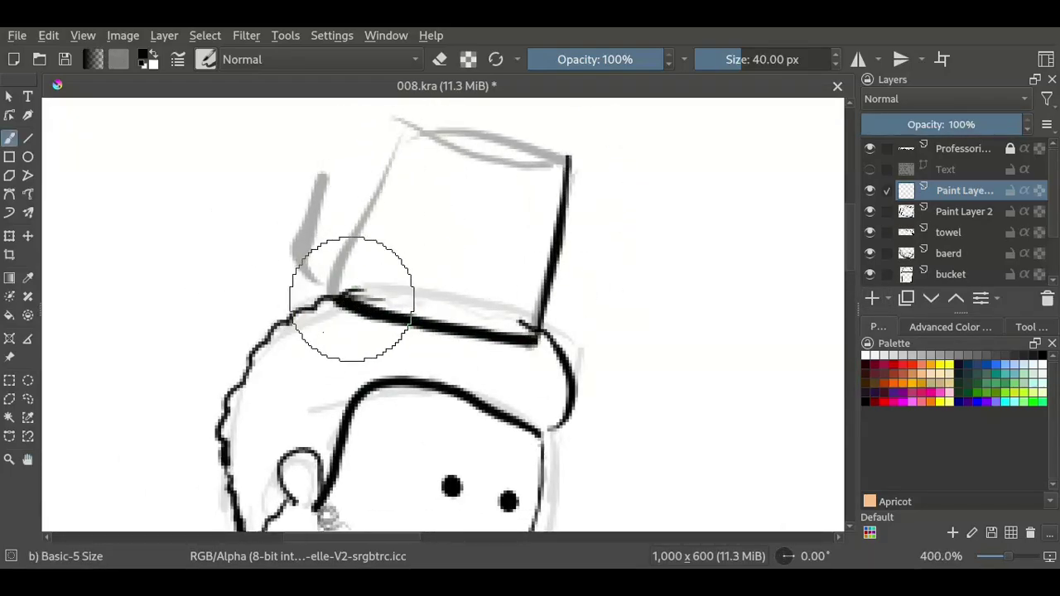
{"action": "left_click_drag", "start_coordinate": [327, 205], "coordinate": [312, 250]}
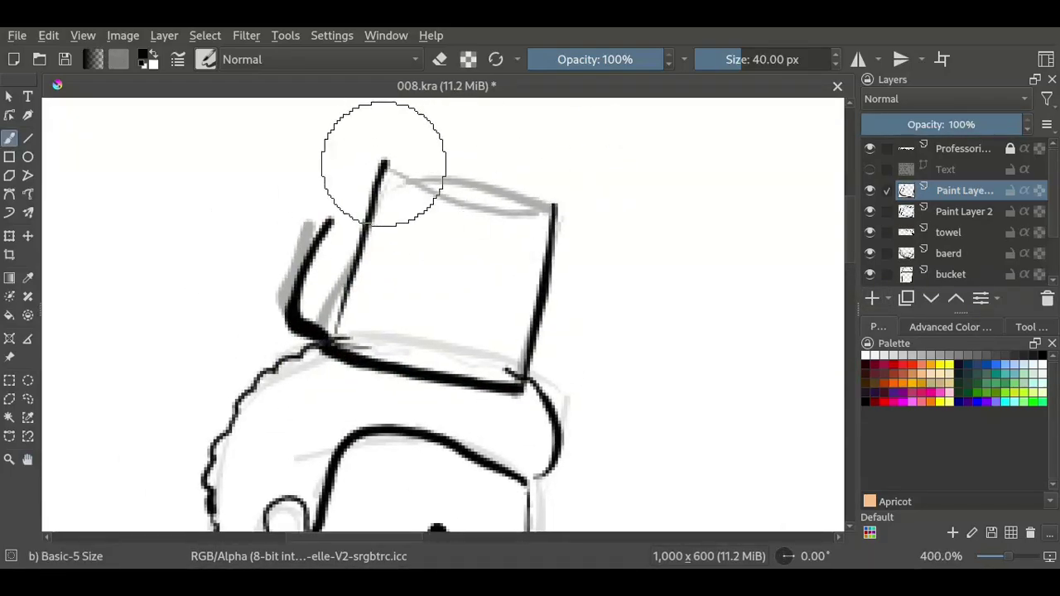
{"action": "left_click_drag", "start_coordinate": [381, 162], "coordinate": [557, 203]}
Delete the rough hat sketch layer
{"action": "key", "text": "Page_Down"}
{"action": "key", "text": "shift+Delete"}
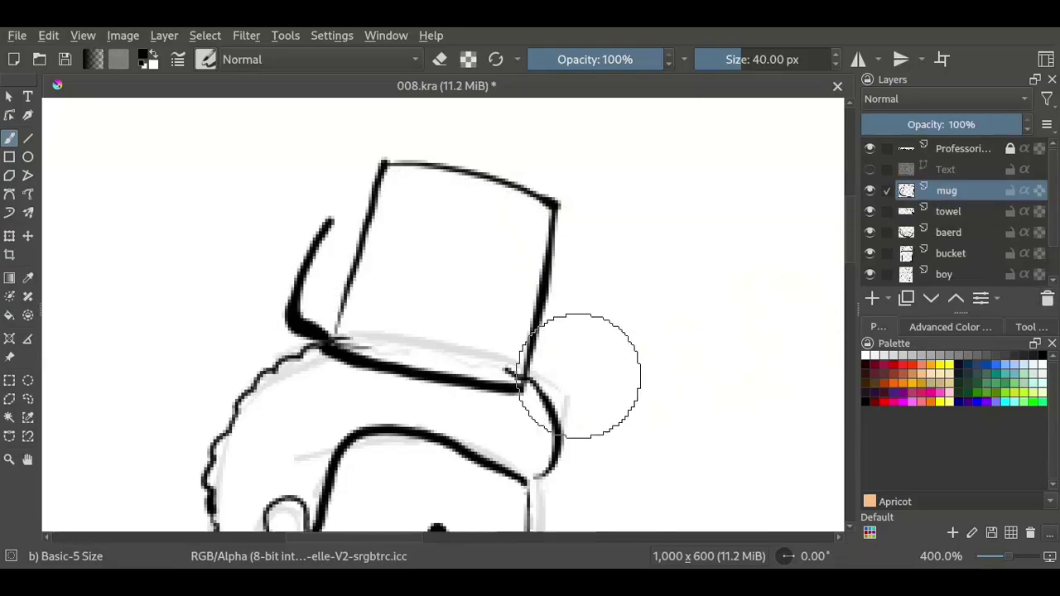
{"action": "scroll", "coordinate": [580, 355], "scroll_direction": "down", "scroll_amount": 1}
{"action": "key", "text": "Page_Down"}
{"action": "key", "text": "Page_Down"}
{"action": "key", "text": "Page_Down"}
{"action": "key", "text": "e"}
{"action": "scroll", "coordinate": [486, 352], "scroll_direction": "down", "scroll_amount": 3}
Select the figure layers and save the drawing
{"action": "scroll", "coordinate": [486, 352], "scroll_direction": "down", "scroll_amount": 3}
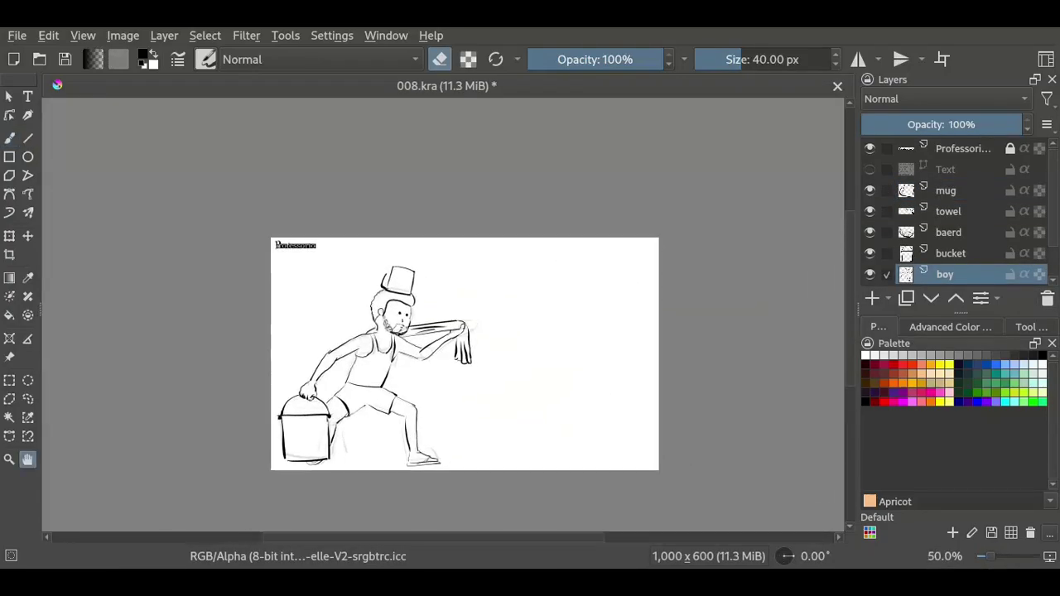
{"action": "scroll", "coordinate": [486, 352], "scroll_direction": "up", "scroll_amount": 1}
{"action": "key", "text": "Page_Down"}
{"action": "key", "text": "t"}
{"action": "key", "text": "ctrl+s"}
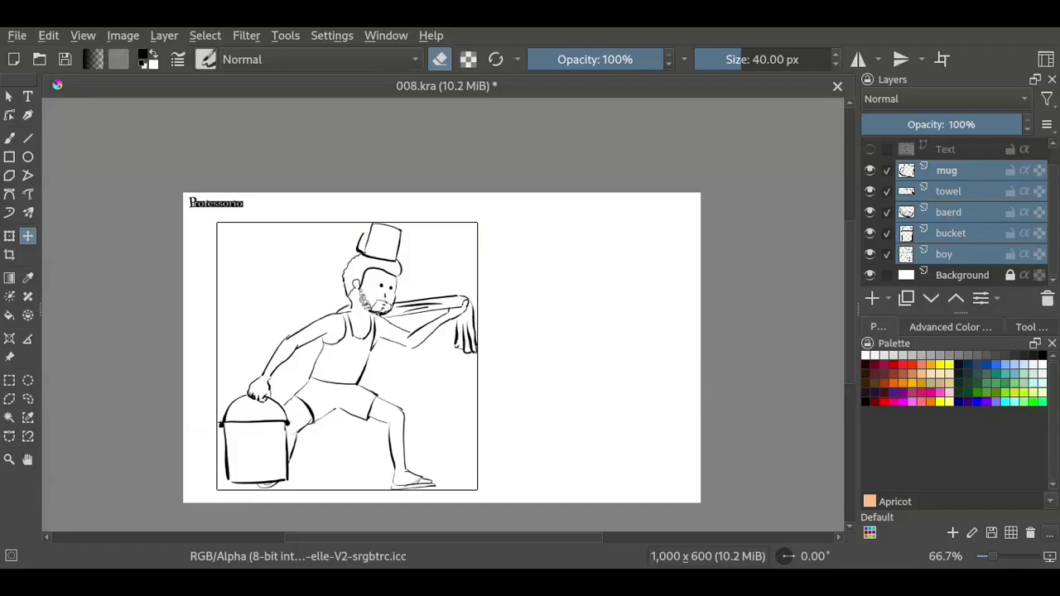
Group the selected layers as 'Sketch' and add a new paint layer below it
{"action": "scroll", "coordinate": [356, 290], "scroll_direction": "up", "scroll_amount": 4}
{"action": "scroll", "coordinate": [443, 315], "scroll_direction": "down", "scroll_amount": 4}
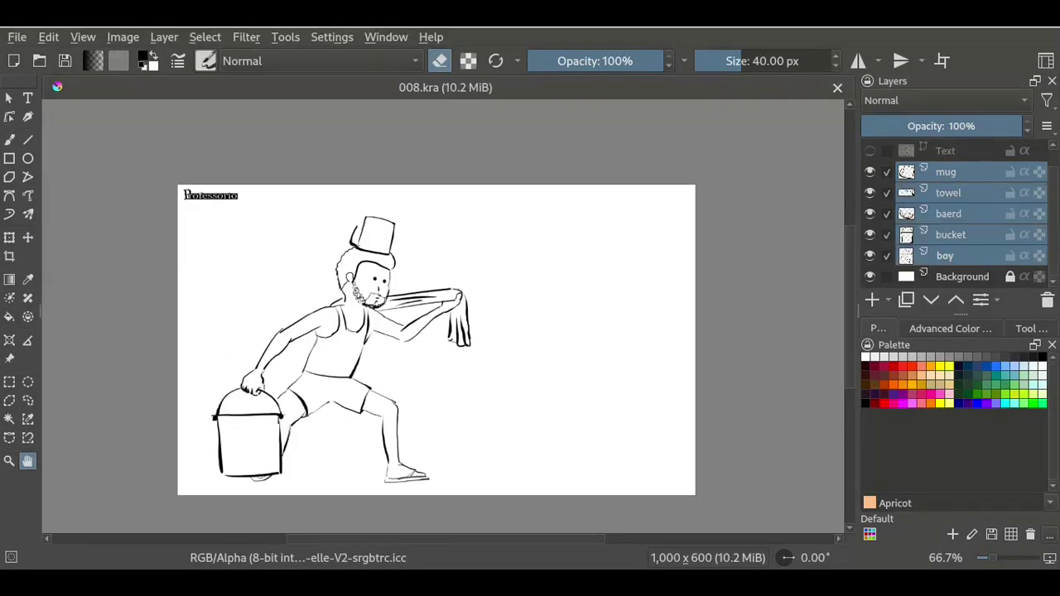
{"action": "key", "text": "ctrl+g"}
{"action": "key", "text": "F2"}
{"action": "type", "text": "Sketch"}
{"action": "key", "text": "Return"}
{"action": "key", "text": "Insert"}
{"action": "scroll", "coordinate": [369, 274], "scroll_direction": "up", "scroll_amount": 4}
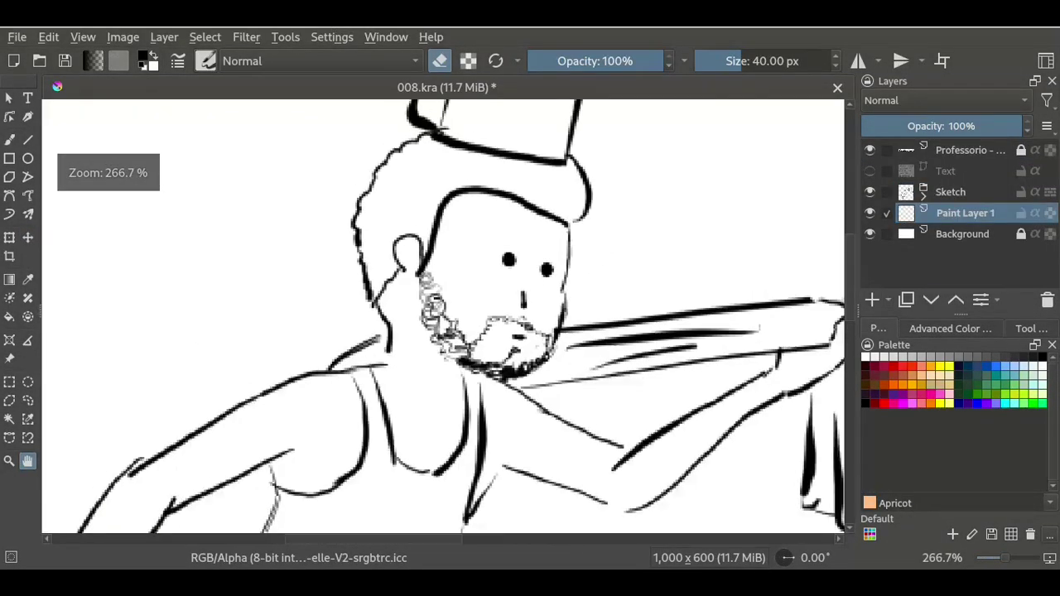
Pick a pale yellow beige and fill the face with it
{"action": "left_click", "coordinate": [950, 328]}
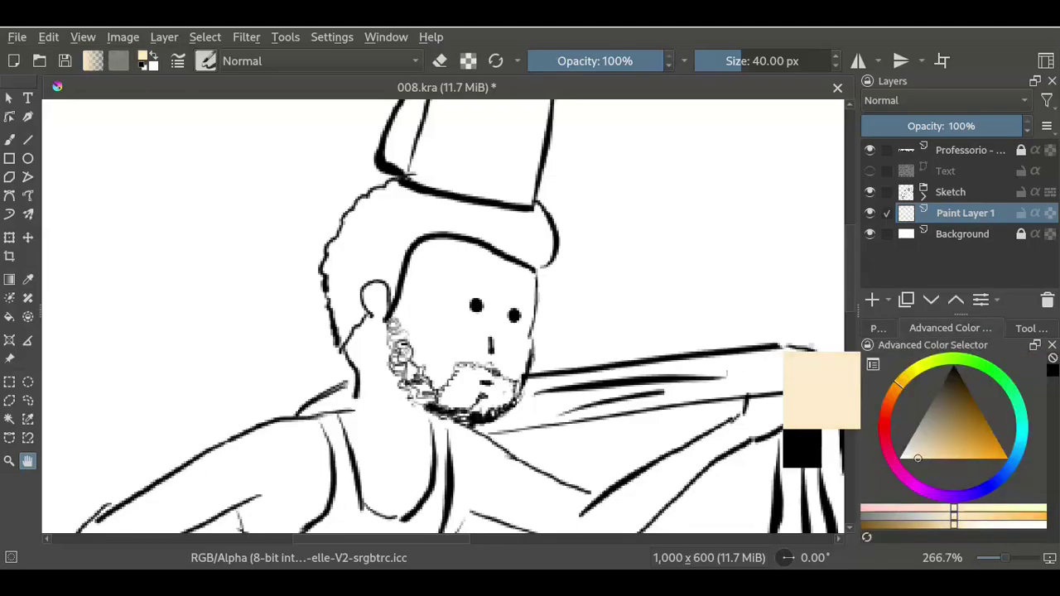
{"action": "left_click_drag", "start_coordinate": [898, 384], "coordinate": [907, 374]}
{"action": "left_click_drag", "start_coordinate": [443, 317], "coordinate": [452, 298]}
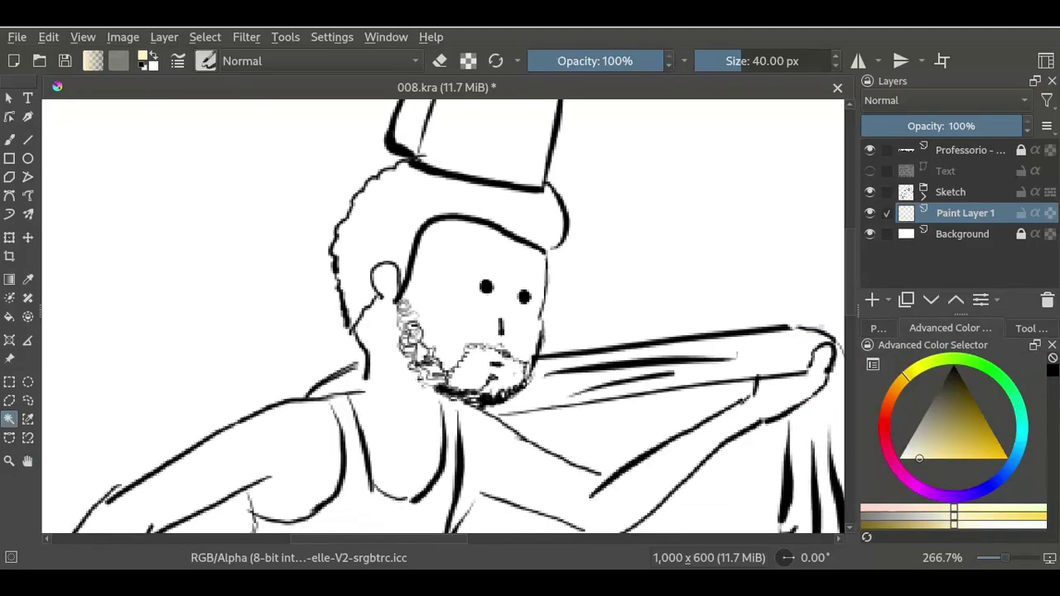
{"action": "key", "text": "shift+BackSpace"}
{"action": "scroll", "coordinate": [503, 405], "scroll_direction": "up", "scroll_amount": 2}
{"action": "key", "text": "b"}
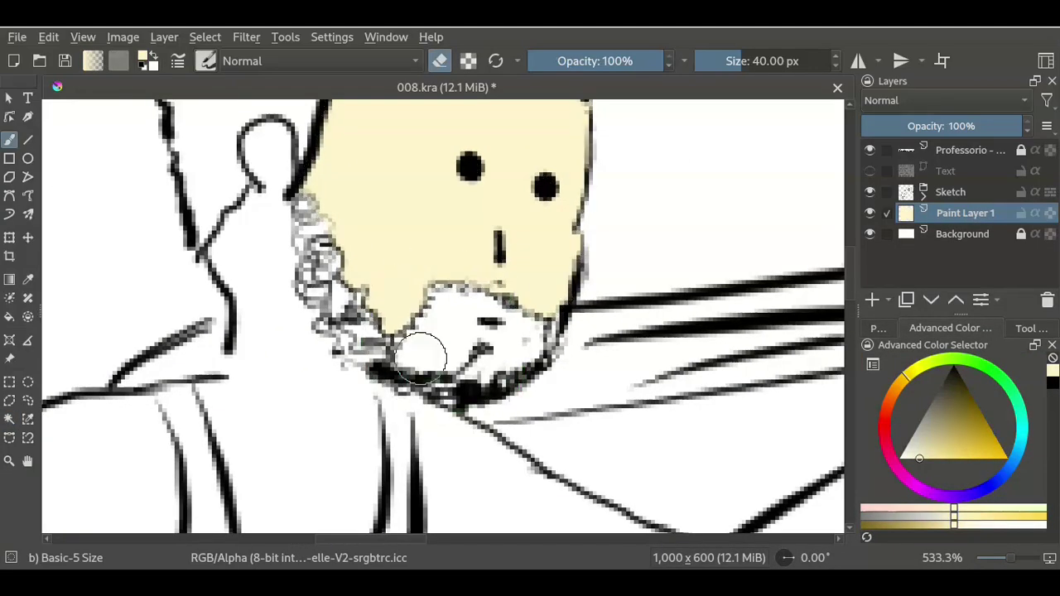
{"action": "mouse_move", "coordinate": [331, 264]}
{"action": "left_mouse_down"}
{"action": "mouse_move", "coordinate": [248, 224]}
{"action": "mouse_move", "coordinate": [298, 398]}
{"action": "left_mouse_up"}
Fill the arm area with beige and paint along the wrist edge
{"action": "scroll", "coordinate": [274, 254], "scroll_direction": "down", "scroll_amount": 3}
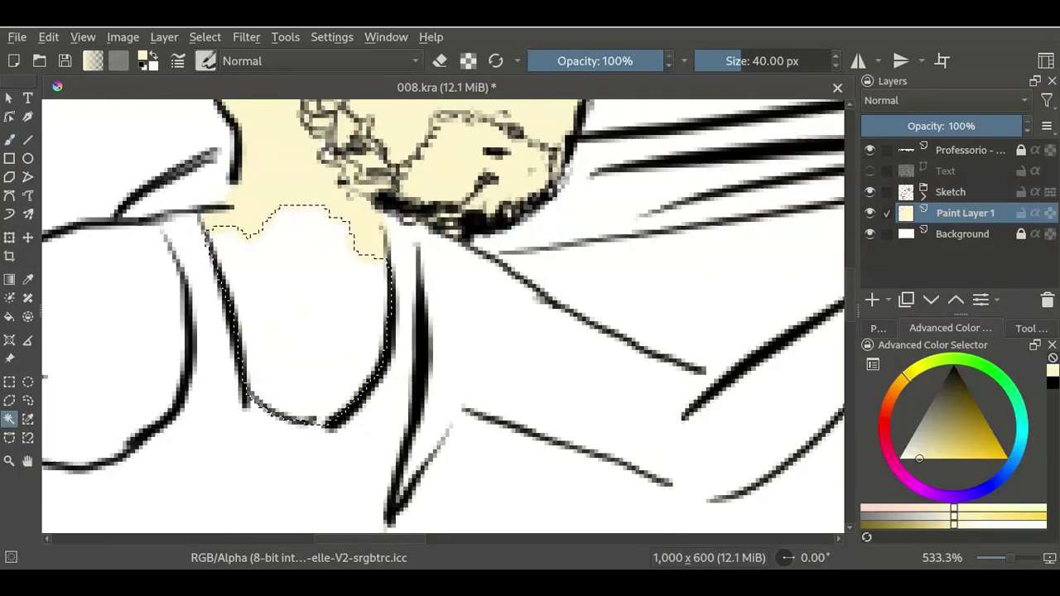
{"action": "scroll", "coordinate": [496, 348], "scroll_direction": "down", "scroll_amount": 2}
{"action": "scroll", "coordinate": [497, 348], "scroll_direction": "right", "scroll_amount": 2}
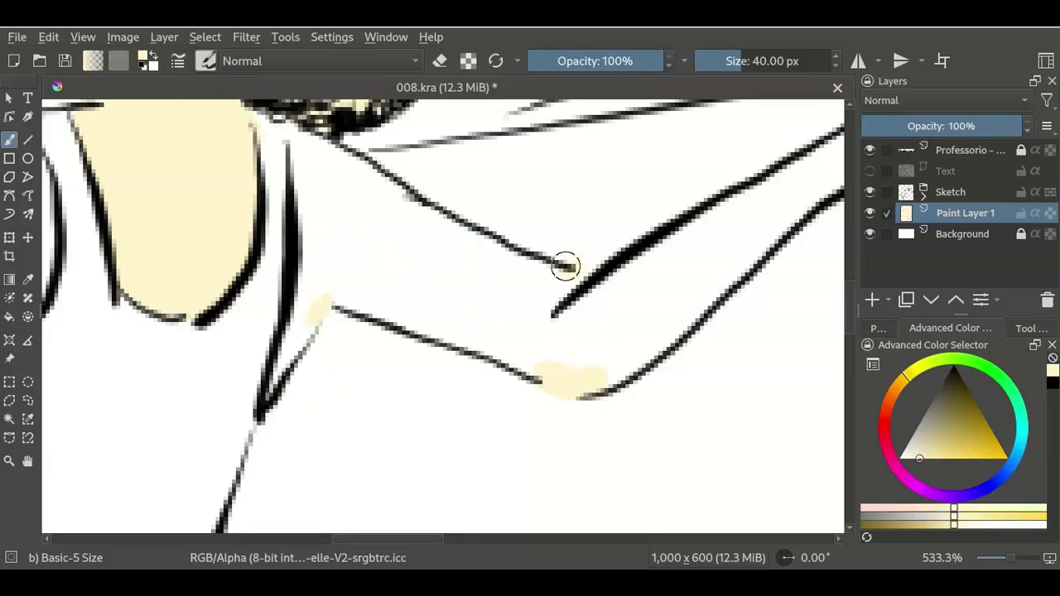
{"action": "scroll", "coordinate": [565, 266], "scroll_direction": "up", "scroll_amount": 2}
{"action": "scroll", "coordinate": [565, 266], "scroll_direction": "right", "scroll_amount": 2}
{"action": "left_click", "coordinate": [10, 419]}
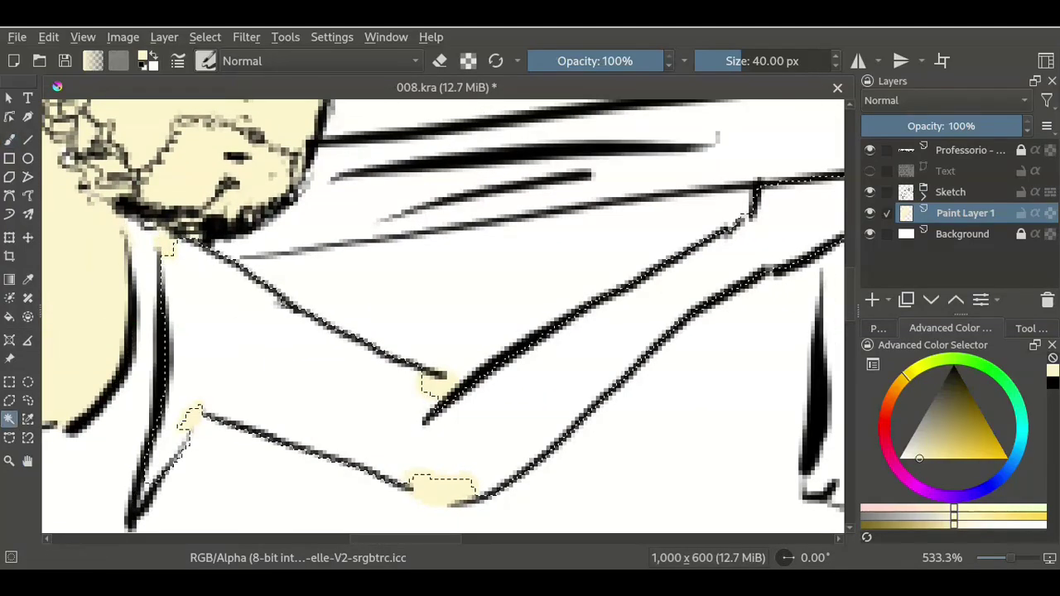
{"action": "key", "text": "BackSpace"}
{"action": "scroll", "coordinate": [303, 365], "scroll_direction": "down", "scroll_amount": 3}
{"action": "scroll", "coordinate": [303, 365], "scroll_direction": "down", "scroll_amount": 3}
{"action": "key", "text": "b"}
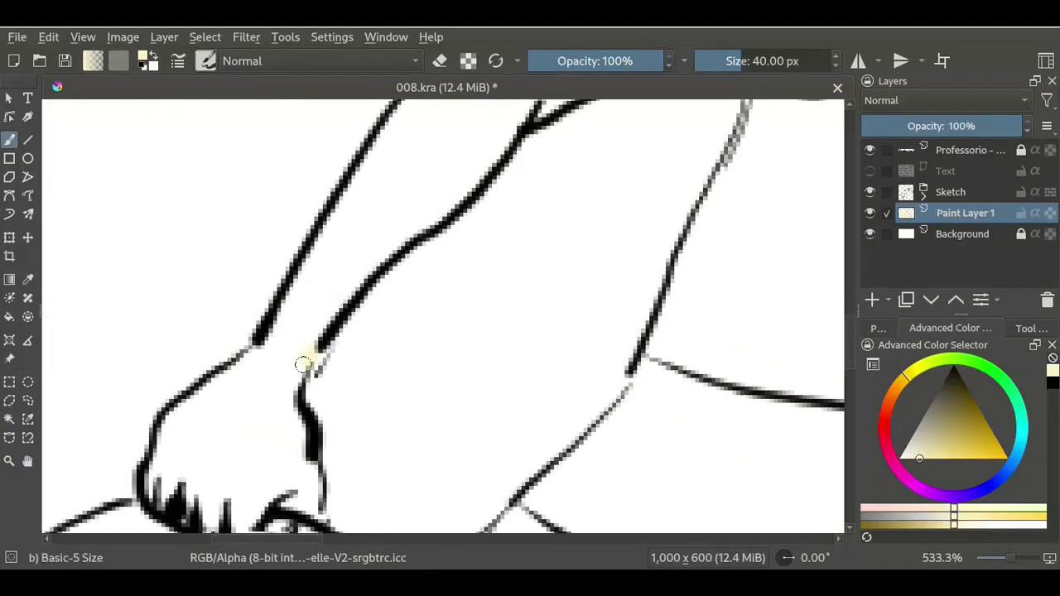
{"action": "left_click_drag", "start_coordinate": [303, 365], "coordinate": [295, 389]}
Fill the hand beige, undo the spill into the shirt, and touch up near the armpit
{"action": "scroll", "coordinate": [292, 378], "scroll_direction": "down", "scroll_amount": 3}
{"action": "key", "text": "BackSpace"}
{"action": "key", "text": "b"}
{"action": "scroll", "coordinate": [365, 303], "scroll_direction": "down", "scroll_amount": 2}
{"action": "scroll", "coordinate": [365, 302], "scroll_direction": "up", "scroll_amount": 5}
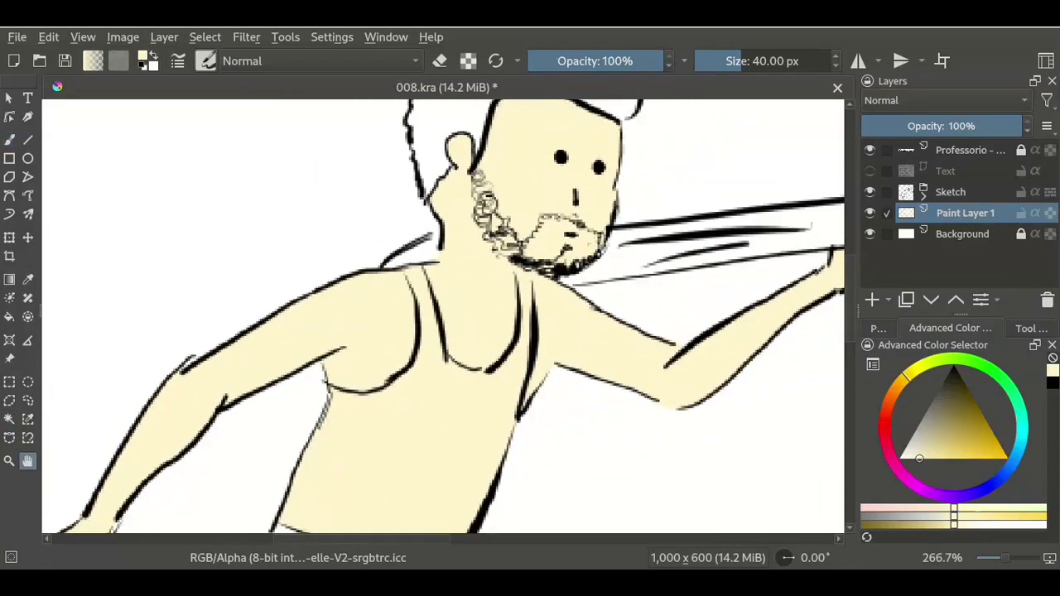
{"action": "scroll", "coordinate": [365, 302], "scroll_direction": "up", "scroll_amount": 2}
{"action": "key", "text": "ctrl+z"}
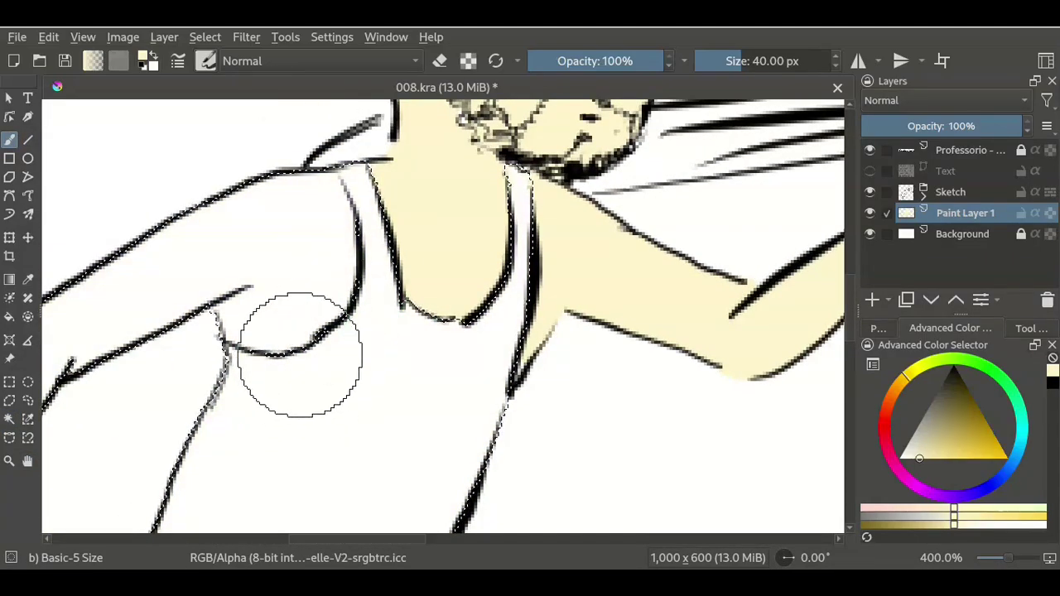
{"action": "scroll", "coordinate": [296, 355], "scroll_direction": "up", "scroll_amount": 2}
{"action": "left_click_drag", "start_coordinate": [355, 307], "coordinate": [447, 154]}
Pick a green colour for the shorts
{"action": "scroll", "coordinate": [443, 314], "scroll_direction": "down", "scroll_amount": 2}
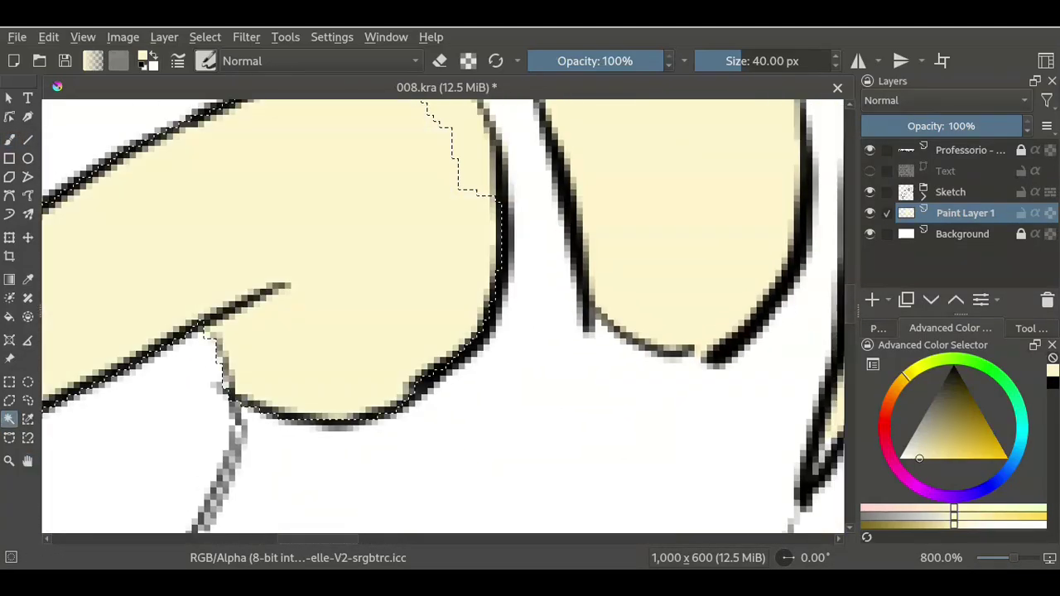
{"action": "scroll", "coordinate": [443, 314], "scroll_direction": "down", "scroll_amount": 2}
{"action": "scroll", "coordinate": [443, 315], "scroll_direction": "up", "scroll_amount": 1}
{"action": "scroll", "coordinate": [443, 314], "scroll_direction": "down", "scroll_amount": 3}
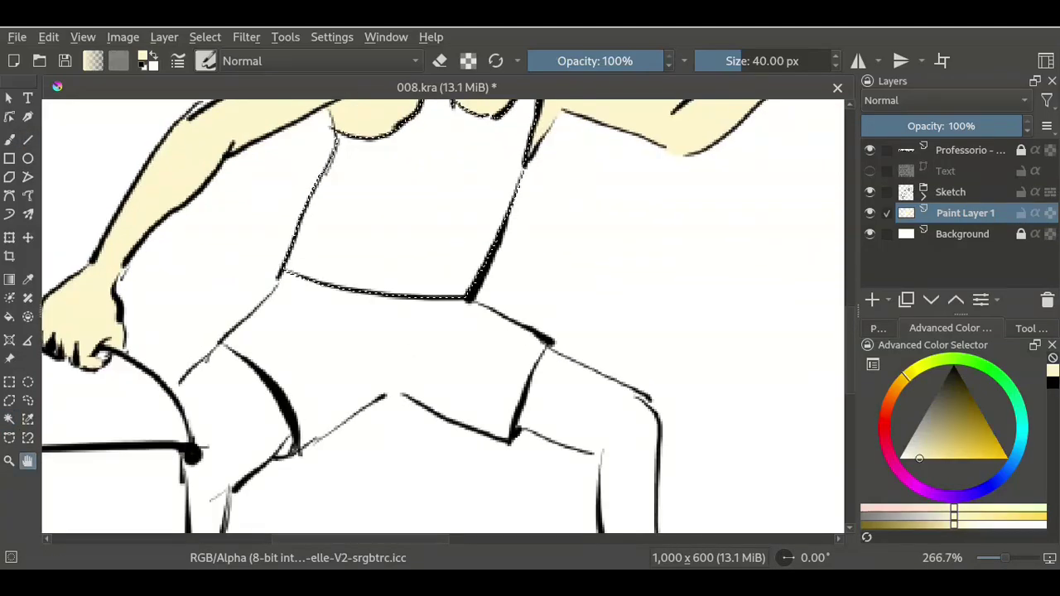
{"action": "left_click", "coordinate": [878, 328]}
Fill the man's shorts with flat green from the palette swatch
{"action": "left_click", "coordinate": [888, 434]}
{"action": "key", "text": "b"}
{"action": "left_click_drag", "start_coordinate": [372, 399], "coordinate": [416, 388]}
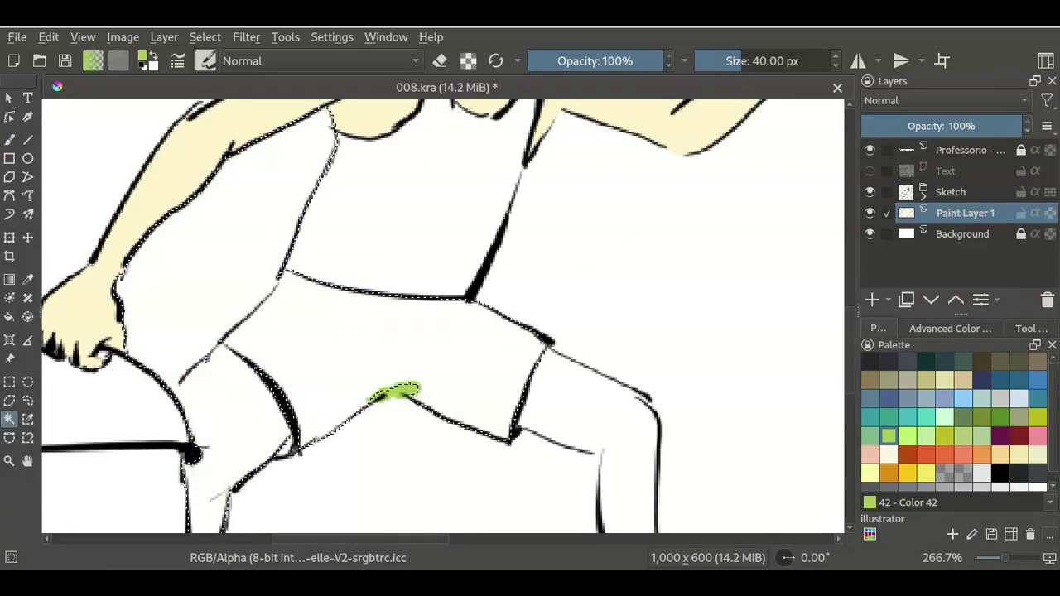
{"action": "left_click", "coordinate": [279, 284]}
{"action": "key", "text": "shift+BackSpace"}
Zoom in on the legs and return to the flat colour layer for the pale skin tone
{"action": "left_click_drag", "start_coordinate": [278, 278], "coordinate": [234, 311]}
{"action": "left_click_drag", "start_coordinate": [249, 373], "coordinate": [249, 149]}
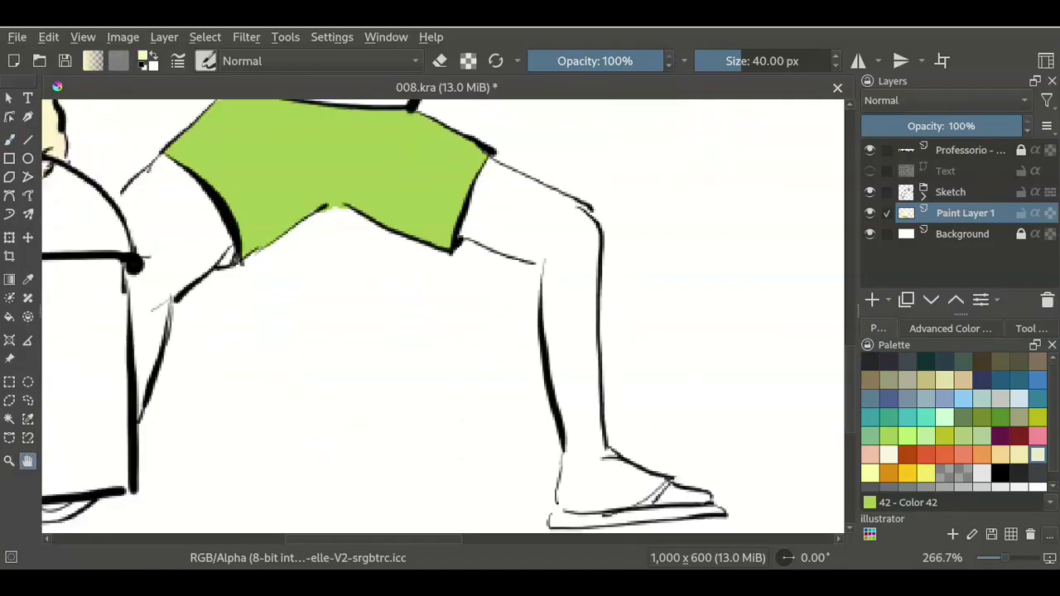
{"action": "mouse_move", "coordinate": [248, 249]}
{"action": "left_mouse_down"}
{"action": "mouse_move", "coordinate": [414, 260]}
{"action": "mouse_move", "coordinate": [484, 307]}
{"action": "left_mouse_up"}
{"action": "scroll", "coordinate": [244, 186], "scroll_direction": "up", "scroll_amount": 1}
{"action": "key", "text": "Page_Up"}
{"action": "left_click", "coordinate": [923, 197]}
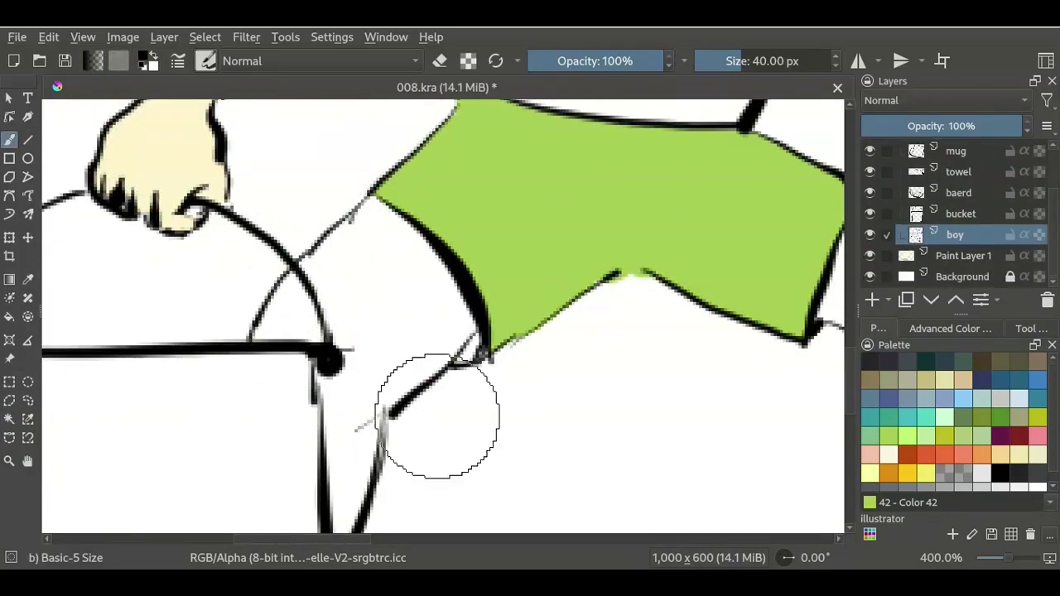
{"action": "key", "text": "Page_Down"}
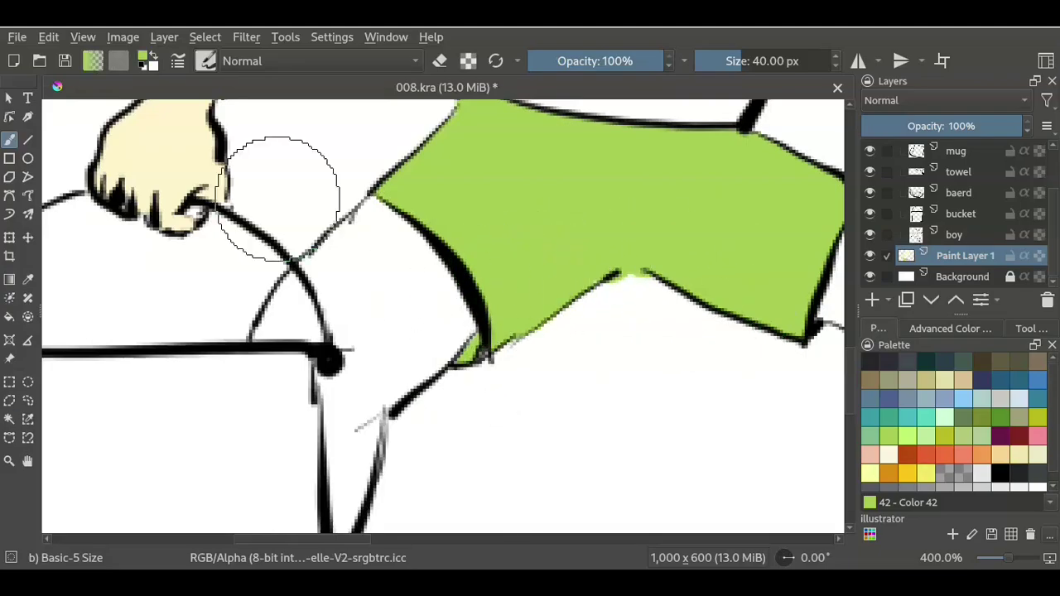
{"action": "left_click_drag", "start_coordinate": [420, 348], "coordinate": [273, 166]}
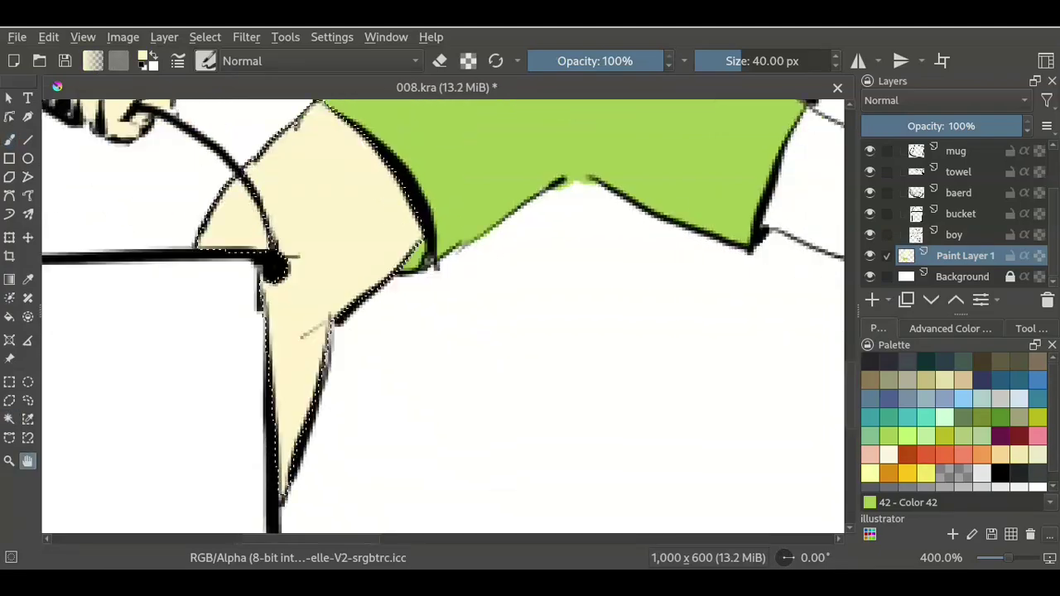
{"action": "key", "text": "b"}
{"action": "mouse_move", "coordinate": [360, 112]}
{"action": "left_mouse_down"}
{"action": "mouse_move", "coordinate": [442, 278]}
{"action": "mouse_move", "coordinate": [447, 83]}
{"action": "left_mouse_up"}
{"action": "scroll", "coordinate": [447, 306], "scroll_direction": "up", "scroll_amount": 2}
Colour the sandal soles and straps blue, brushing in the gaps
{"action": "scroll", "coordinate": [455, 308], "scroll_direction": "down", "scroll_amount": 2}
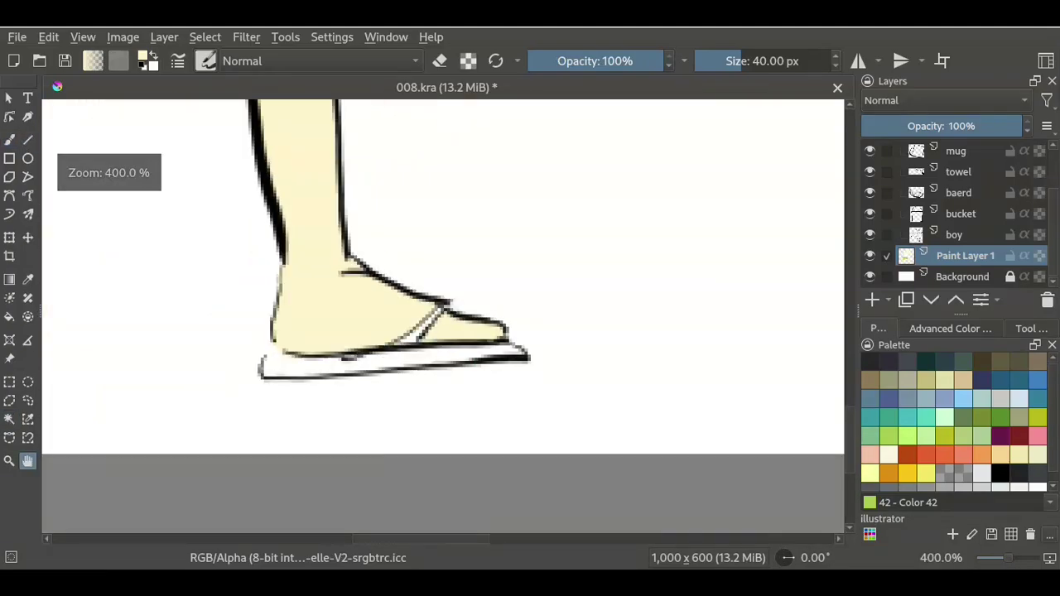
{"action": "scroll", "coordinate": [277, 364], "scroll_direction": "up", "scroll_amount": 3}
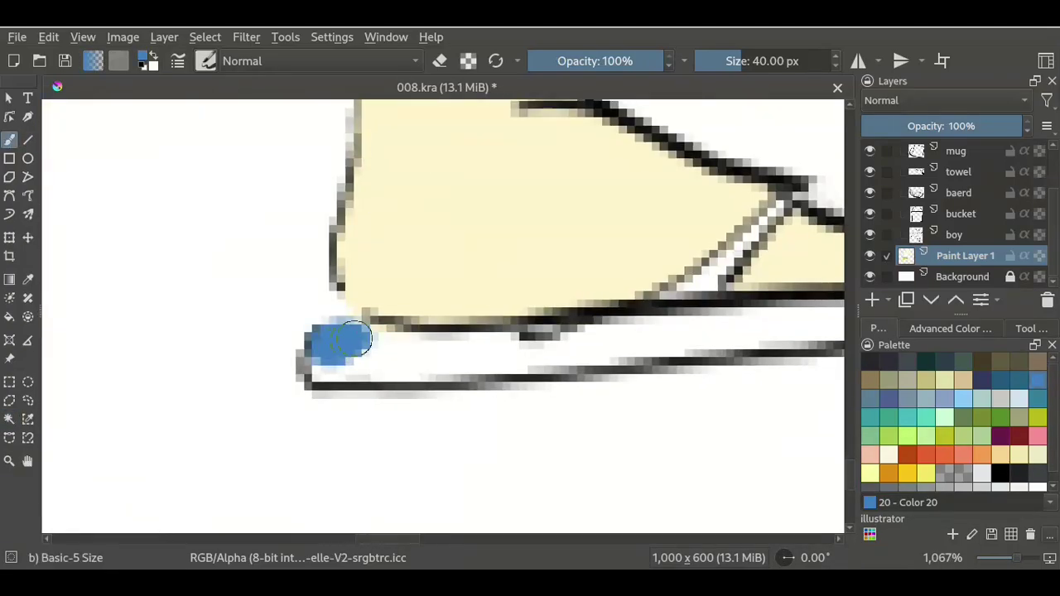
{"action": "left_click", "coordinate": [338, 343]}
{"action": "scroll", "coordinate": [338, 342], "scroll_direction": "up", "scroll_amount": 1}
{"action": "key", "text": "ctrl+shift+a"}
{"action": "key", "text": "b"}
{"action": "left_click_drag", "start_coordinate": [480, 291], "coordinate": [429, 351]}
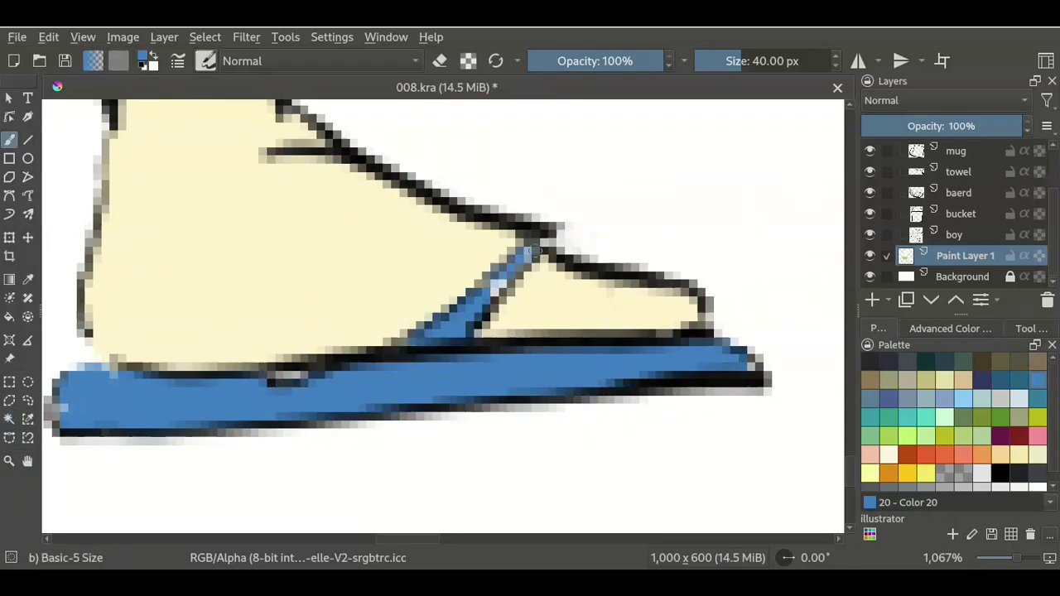
{"action": "scroll", "coordinate": [533, 252], "scroll_direction": "down", "scroll_amount": 3}
{"action": "scroll", "coordinate": [418, 335], "scroll_direction": "up", "scroll_amount": 3}
{"action": "mouse_move", "coordinate": [306, 352]}
{"action": "left_mouse_down"}
{"action": "mouse_move", "coordinate": [418, 335]}
{"action": "mouse_move", "coordinate": [439, 422]}
{"action": "left_mouse_up"}
{"action": "scroll", "coordinate": [420, 335], "scroll_direction": "down", "scroll_amount": 5}
Fill the towel over the man's shoulder and hand with flat light blue
{"action": "key", "text": "shift+BackSpace"}
{"action": "scroll", "coordinate": [372, 290], "scroll_direction": "up", "scroll_amount": 4}
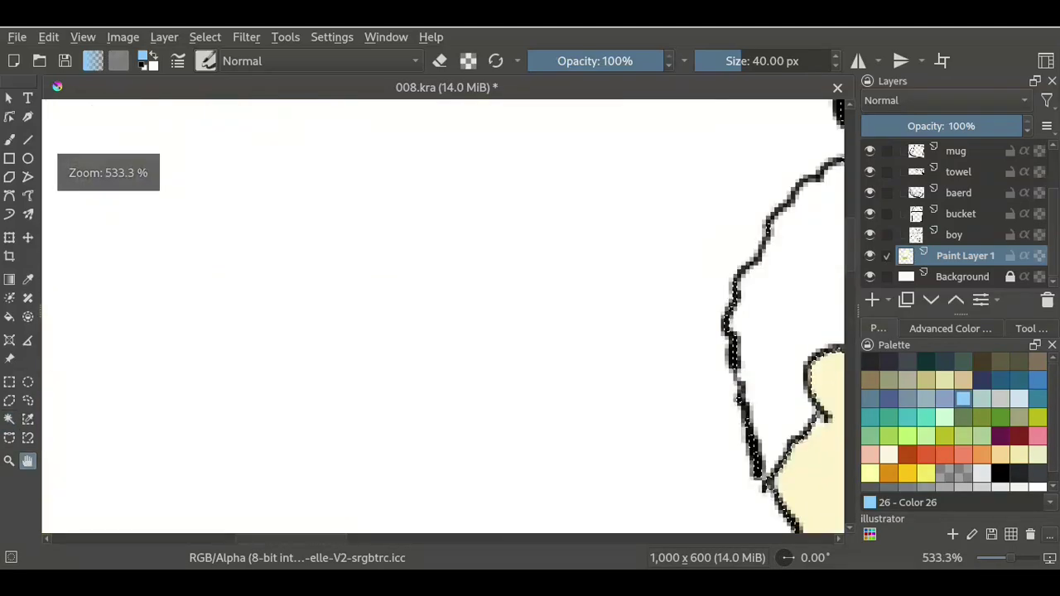
{"action": "left_click_drag", "start_coordinate": [787, 249], "coordinate": [414, 248]}
{"action": "left_click", "coordinate": [418, 358]}
{"action": "key", "text": "ctrl+shift+a"}
{"action": "key", "text": "b"}
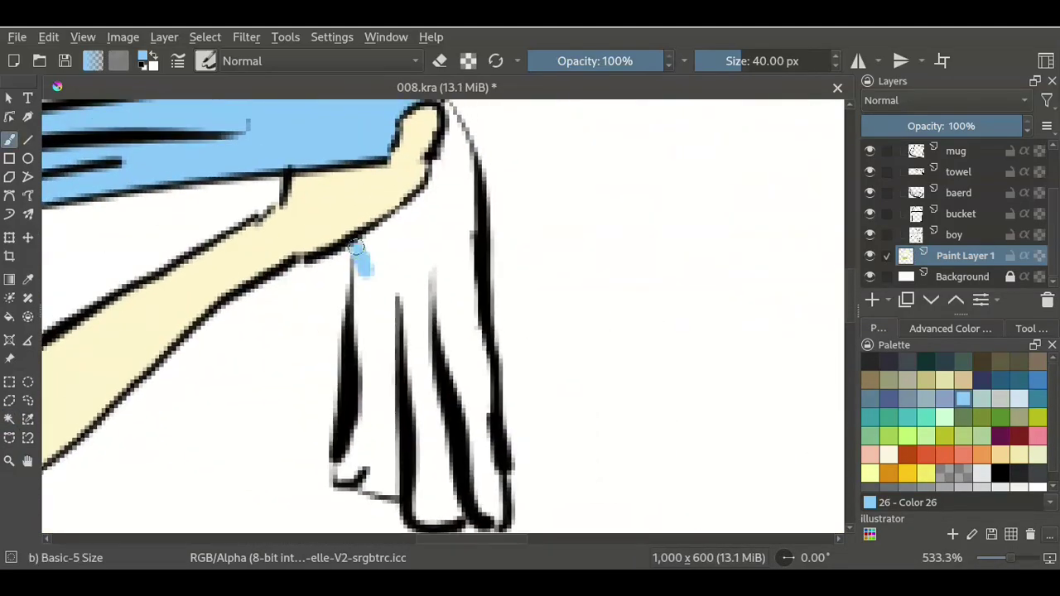
{"action": "scroll", "coordinate": [499, 383], "scroll_direction": "down", "scroll_amount": 4}
{"action": "scroll", "coordinate": [499, 382], "scroll_direction": "down", "scroll_amount": 3}
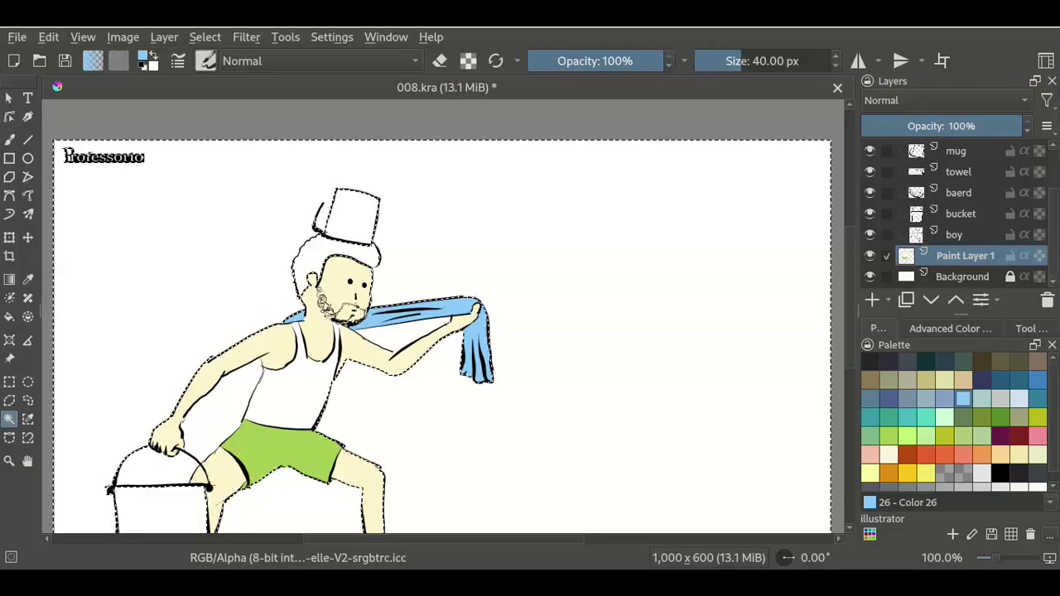
{"action": "scroll", "coordinate": [499, 382], "scroll_direction": "up", "scroll_amount": 4}
{"action": "scroll", "coordinate": [500, 383], "scroll_direction": "up", "scroll_amount": 2}
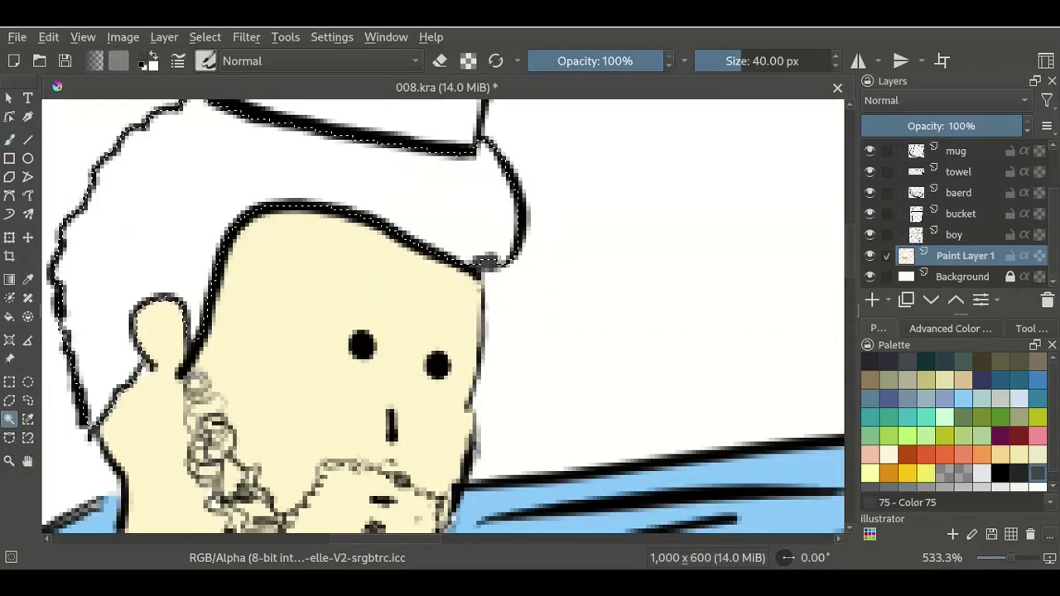
Fill the selected hair with dark grey
{"action": "key", "text": "shift+BackSpace"}
{"action": "scroll", "coordinate": [489, 263], "scroll_direction": "down", "scroll_amount": 4}
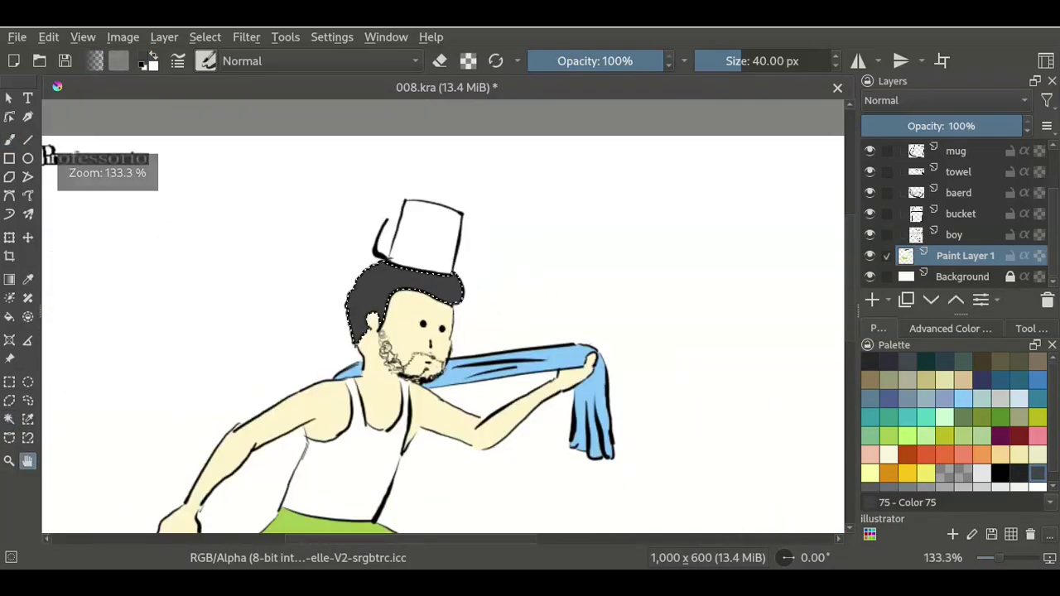
{"action": "scroll", "coordinate": [488, 263], "scroll_direction": "down", "scroll_amount": 1}
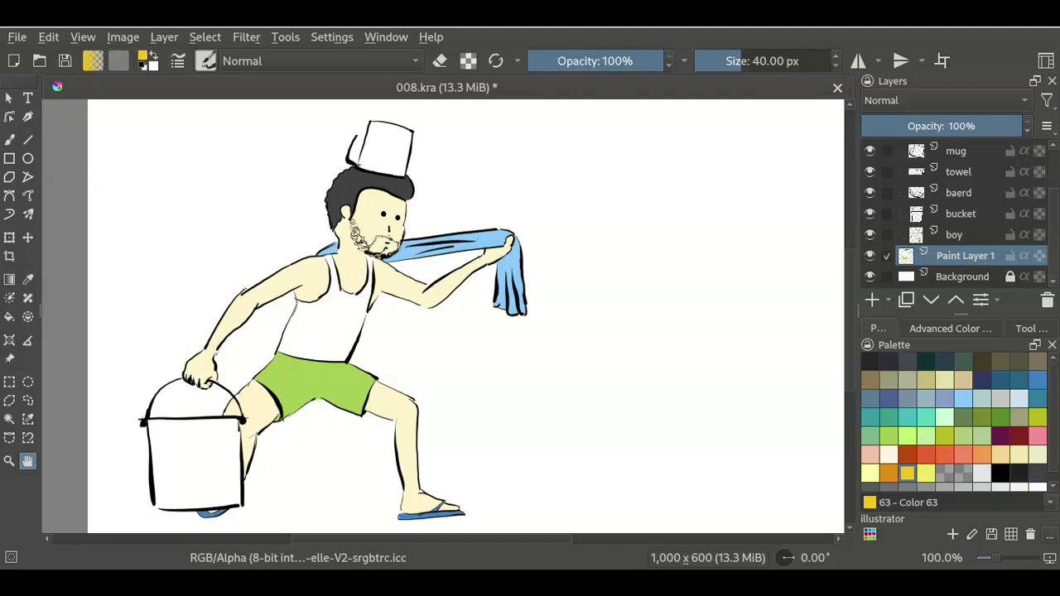
{"action": "scroll", "coordinate": [464, 314], "scroll_direction": "up", "scroll_amount": 2}
{"action": "scroll", "coordinate": [199, 489], "scroll_direction": "up", "scroll_amount": 2}
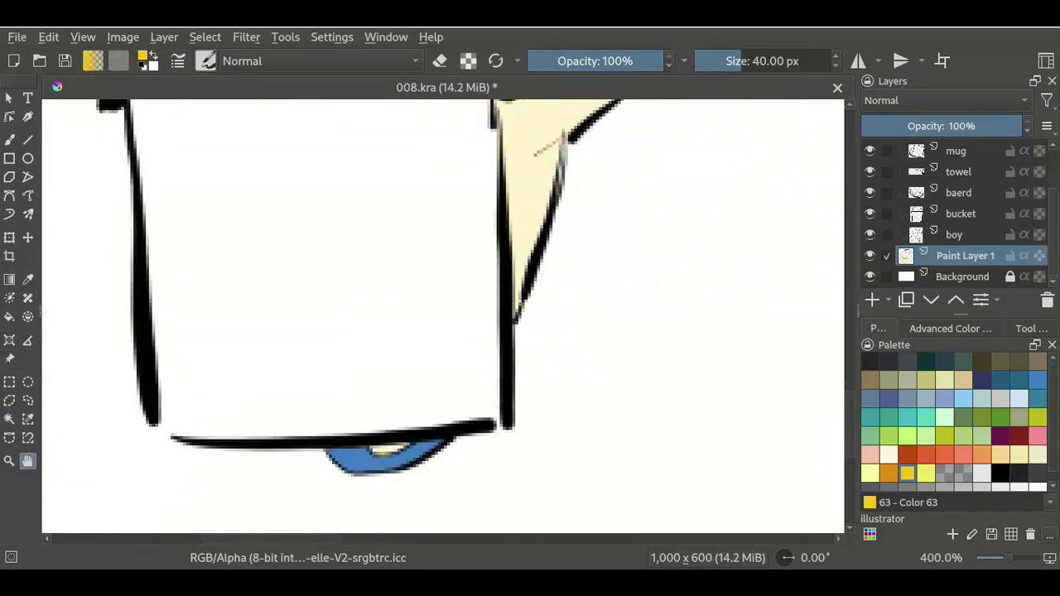
Fill the bucket and fez with golden yellow using the Fill tool
{"action": "key", "text": "f"}
{"action": "left_click", "coordinate": [480, 419]}
{"action": "scroll", "coordinate": [480, 420], "scroll_direction": "down", "scroll_amount": 2}
{"action": "scroll", "coordinate": [480, 420], "scroll_direction": "down", "scroll_amount": 2}
{"action": "scroll", "coordinate": [480, 419], "scroll_direction": "down", "scroll_amount": 1}
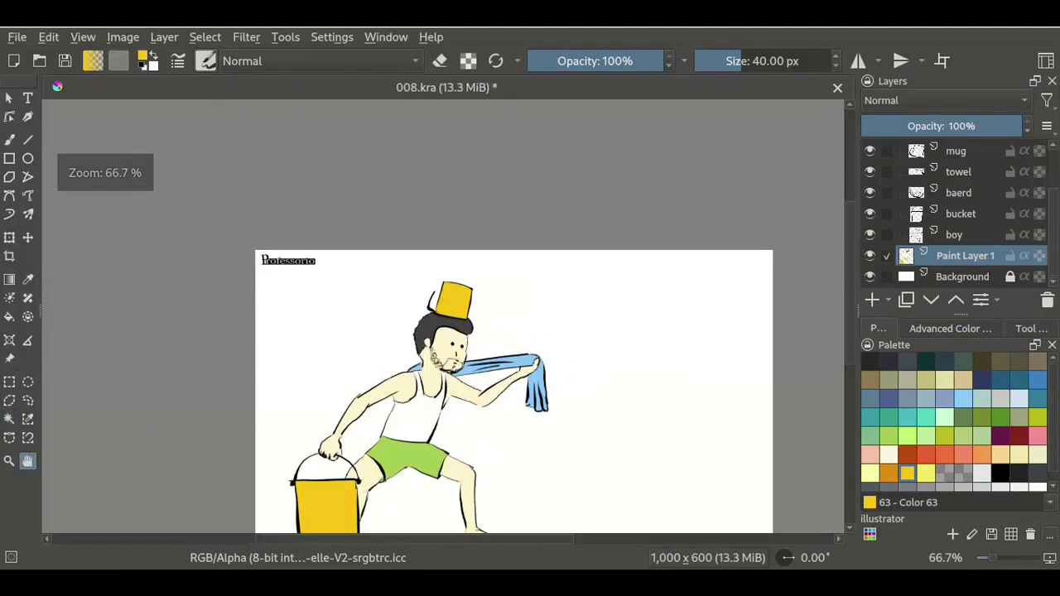
Lower the hue and raise the lightness of the fez and bucket to soft salmon
{"action": "key", "text": "ctrl+u"}
{"action": "mouse_move", "coordinate": [847, 215]}
{"action": "left_mouse_down"}
{"action": "mouse_move", "coordinate": [747, 215]}
{"action": "mouse_move", "coordinate": [989, 215]}
{"action": "mouse_move", "coordinate": [818, 216]}
{"action": "left_mouse_up"}
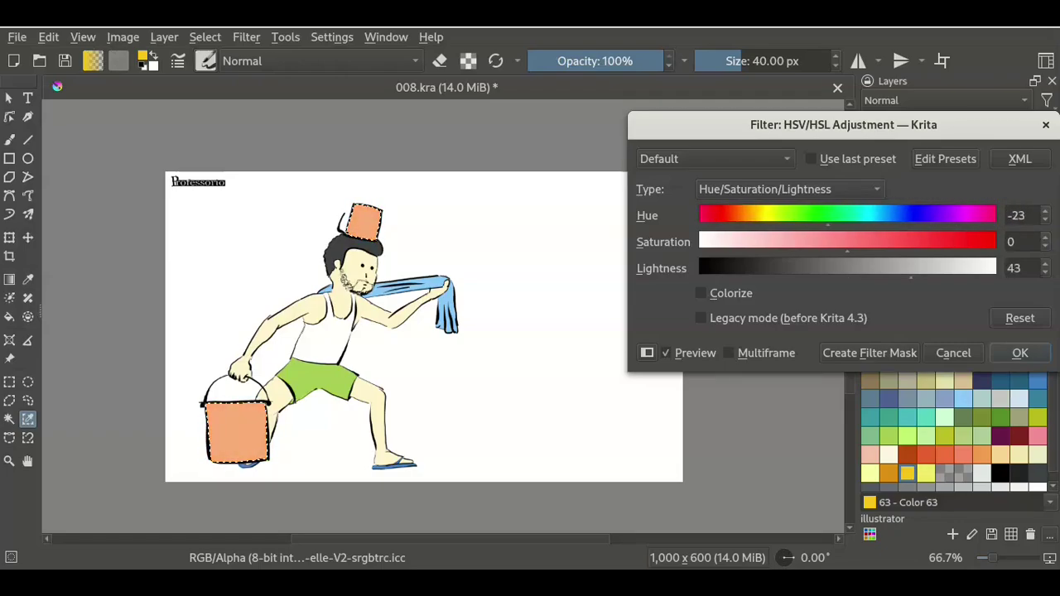
{"action": "left_click_drag", "start_coordinate": [910, 268], "coordinate": [922, 268]}
{"action": "key", "text": "Return"}
{"action": "key", "text": "ctrl+shift+a"}
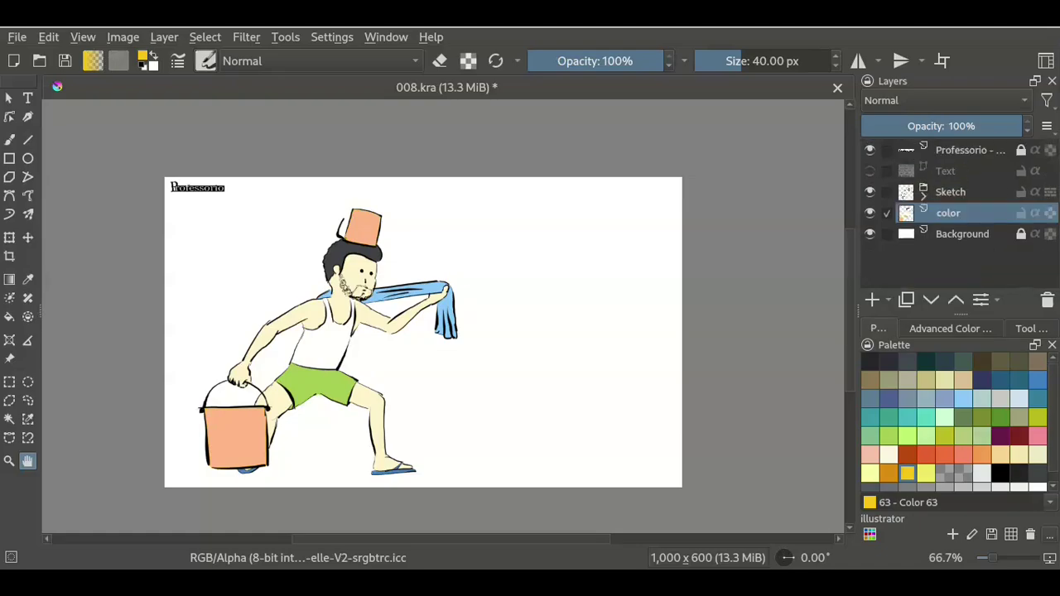
{"action": "key", "text": "ctrl+t"}
Scale the figure down slightly and paint a large teal blob behind it on the Background
{"action": "left_click_drag", "start_coordinate": [460, 472], "coordinate": [435, 447]}
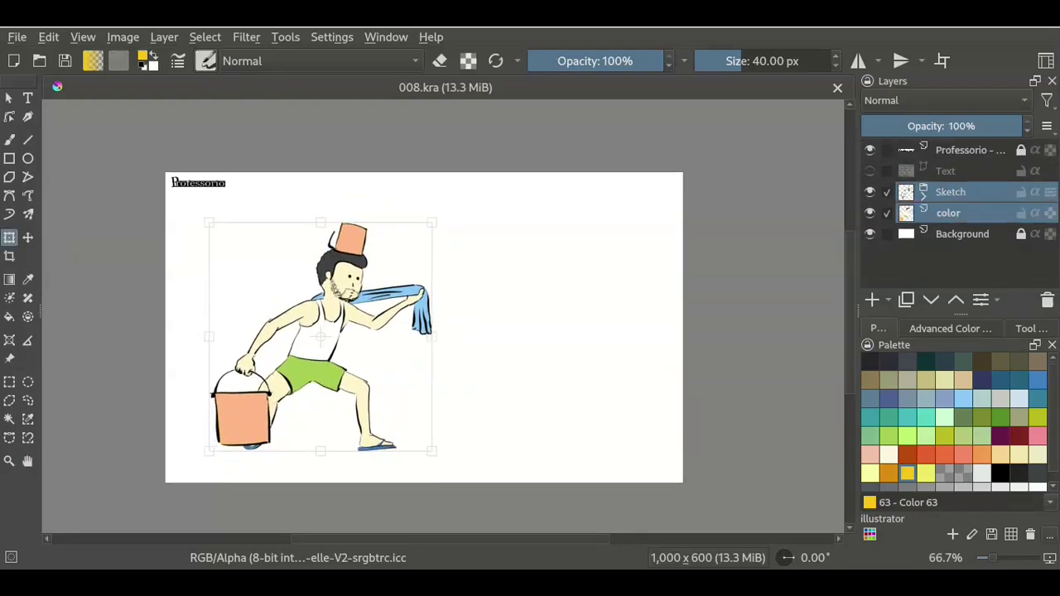
{"action": "key", "text": "Return"}
{"action": "left_click", "coordinate": [963, 233]}
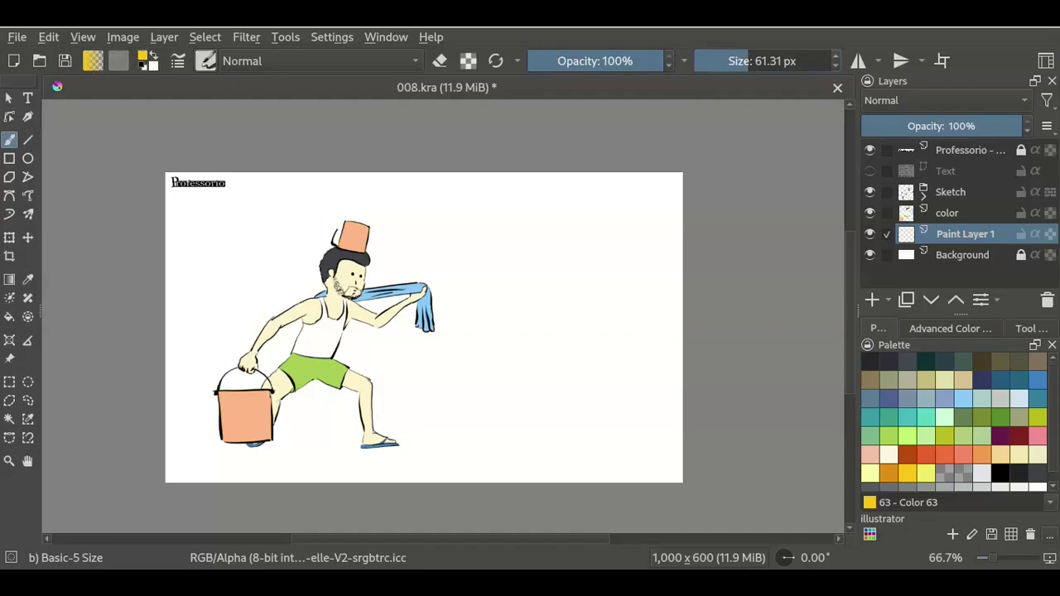
{"action": "left_click", "coordinate": [207, 60]}
{"action": "left_click", "coordinate": [409, 124]}
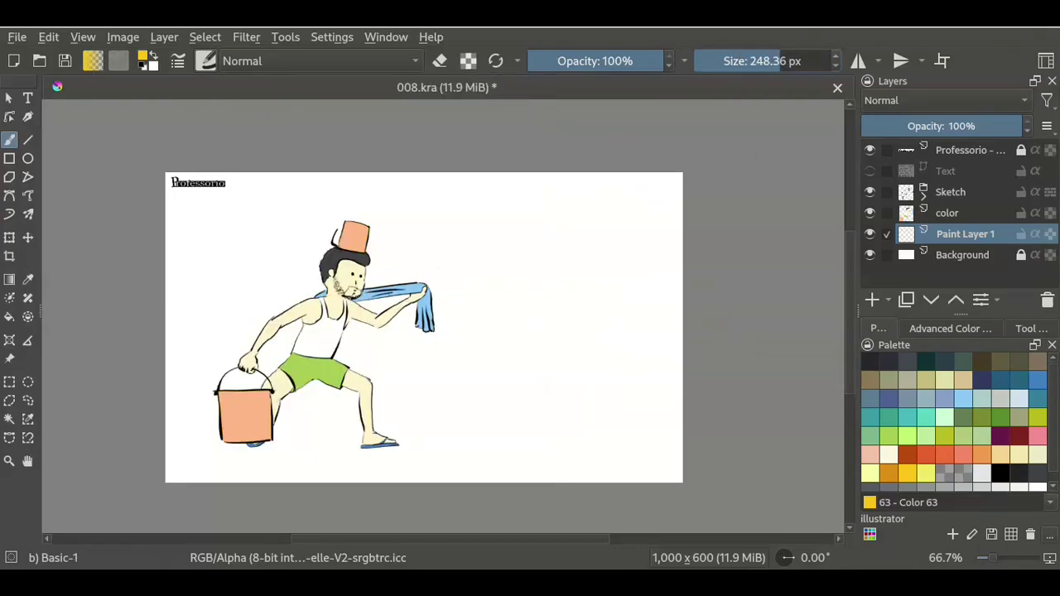
{"action": "key", "text": "bracketright"}
{"action": "key", "text": "bracketright"}
{"action": "left_click_drag", "start_coordinate": [381, 249], "coordinate": [264, 405]}
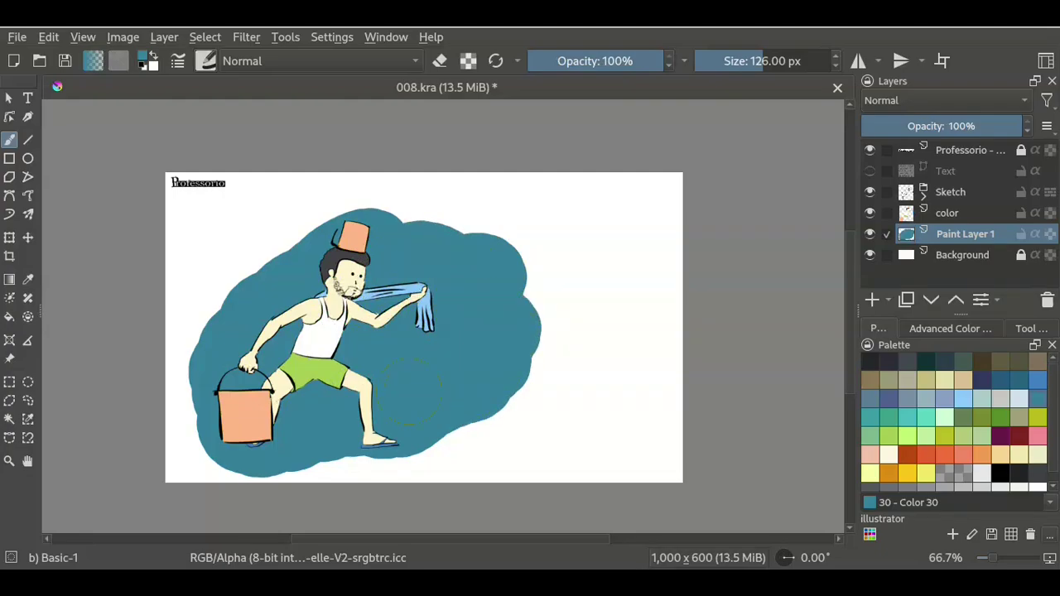
{"action": "left_click_drag", "start_coordinate": [294, 257], "coordinate": [244, 282]}
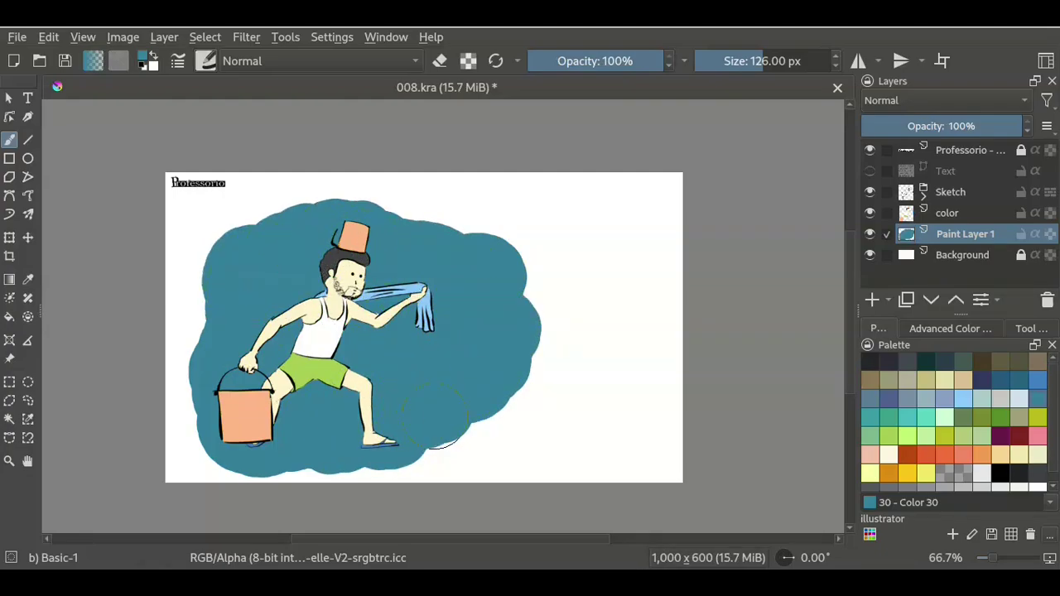
Make the backdrop paler blue-grey and sprinkle light Texture Splat speckles over it
{"action": "key", "text": "ctrl+u"}
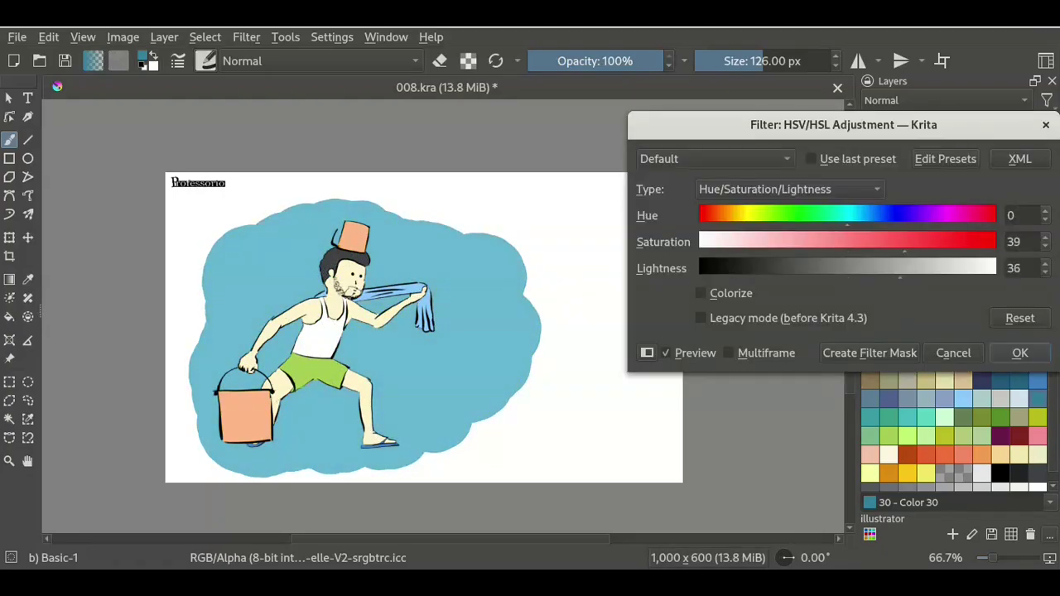
{"action": "mouse_move", "coordinate": [900, 268]}
{"action": "left_mouse_down"}
{"action": "mouse_move", "coordinate": [866, 268]}
{"action": "mouse_move", "coordinate": [837, 240]}
{"action": "mouse_move", "coordinate": [925, 267]}
{"action": "left_mouse_up"}
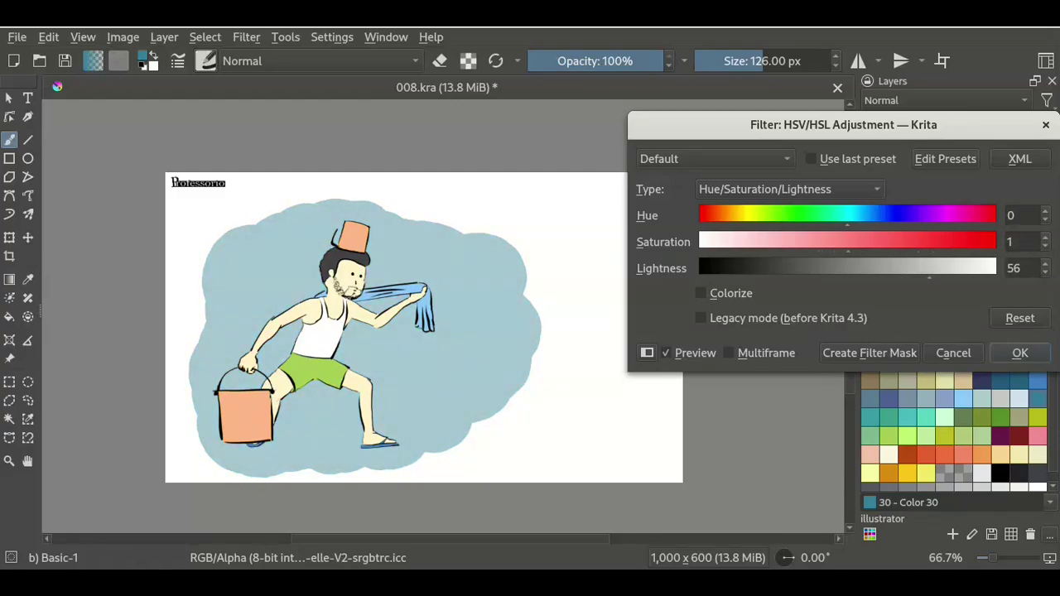
{"action": "key", "text": "Return"}
{"action": "left_click", "coordinate": [206, 60]}
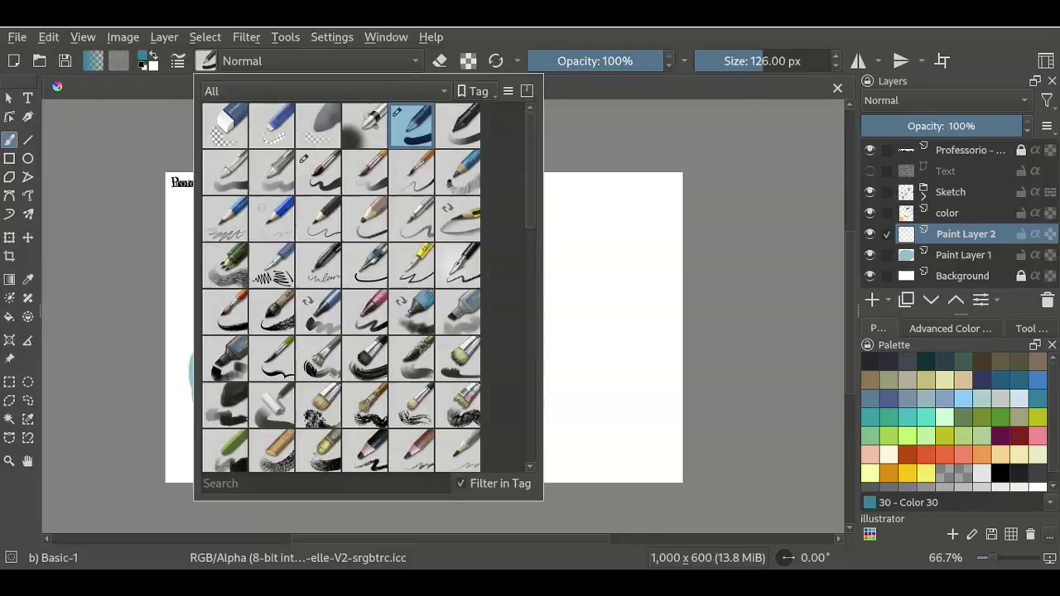
{"action": "scroll", "coordinate": [364, 282], "scroll_direction": "down", "scroll_amount": 5}
{"action": "left_click", "coordinate": [364, 331]}
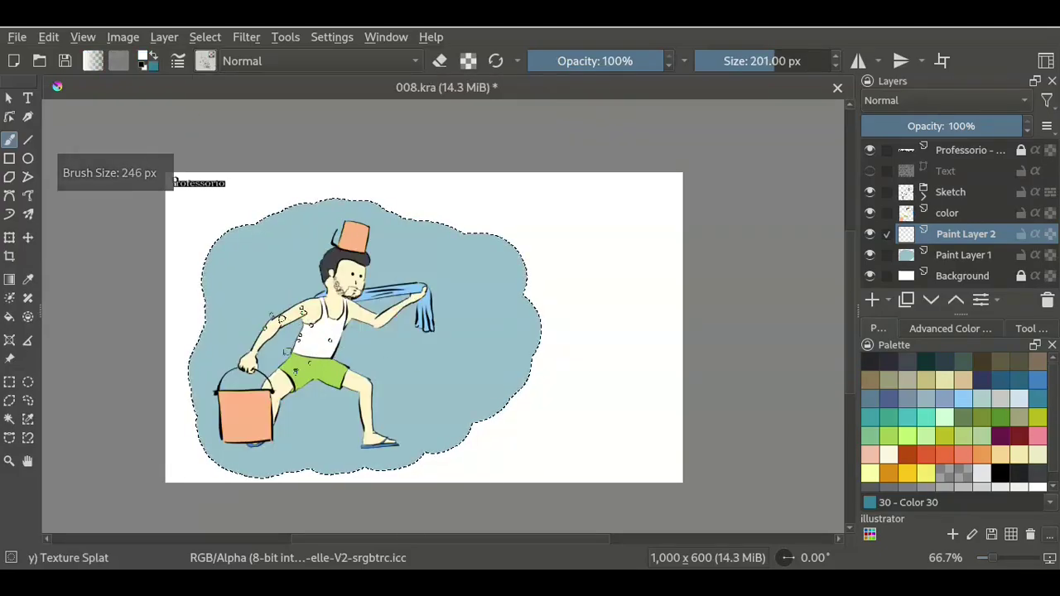
{"action": "left_click_drag", "start_coordinate": [463, 356], "coordinate": [265, 260]}
{"action": "left_click_drag", "start_coordinate": [414, 405], "coordinate": [435, 411]}
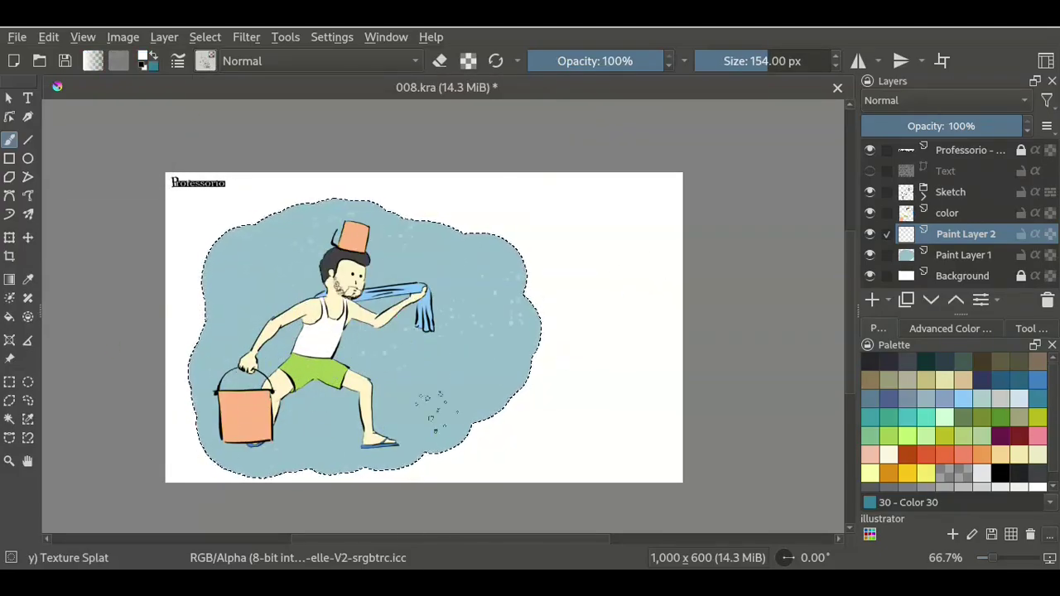
{"action": "left_click_drag", "start_coordinate": [424, 327], "coordinate": [413, 327]}
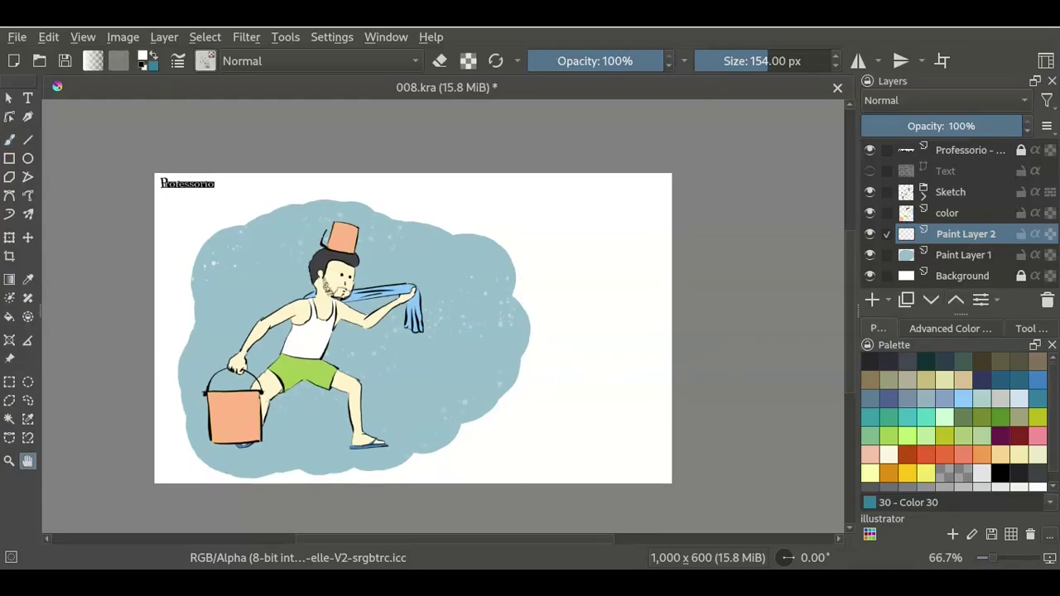